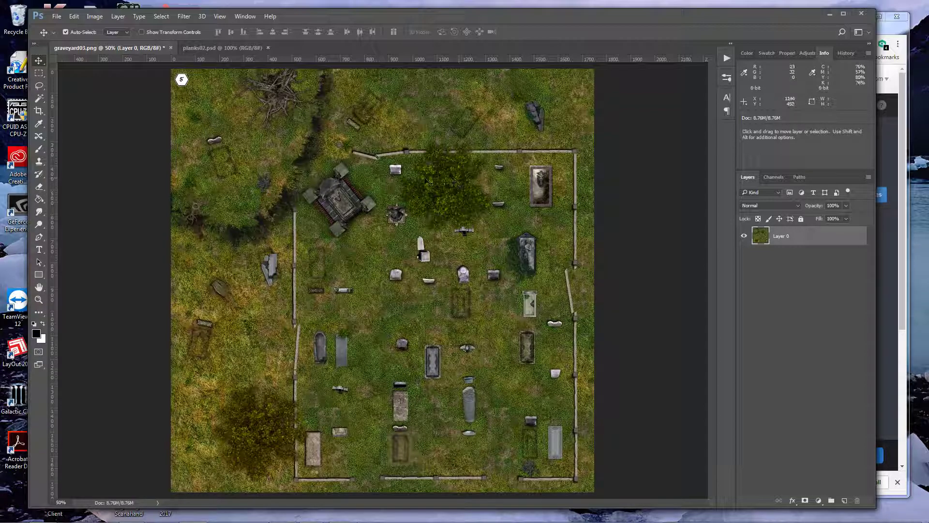
Open the five plank images planks101.png through planks105.png from the Wood folder
click(202, 46)
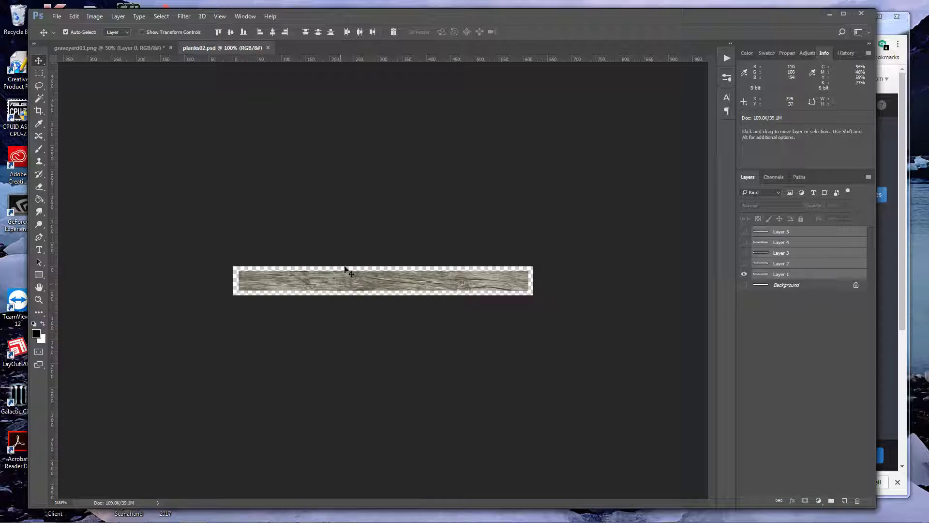
click(56, 16)
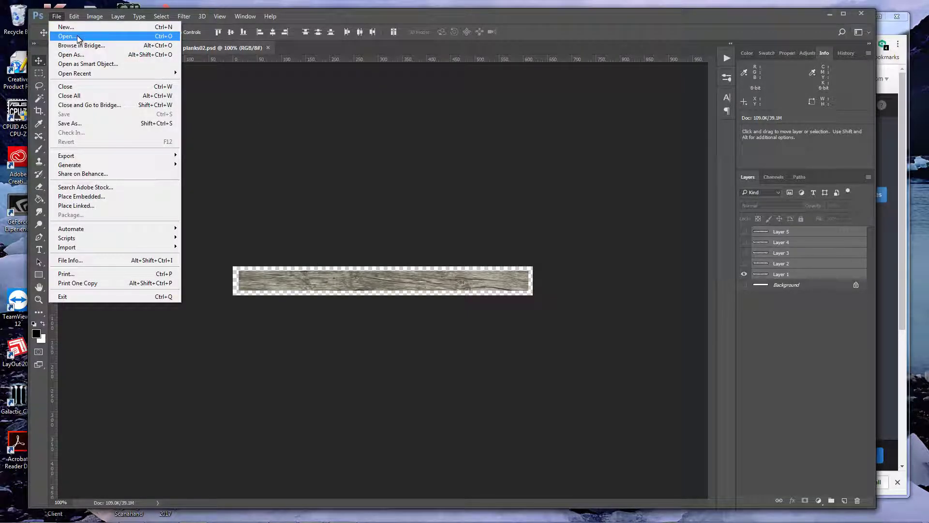
click(78, 36)
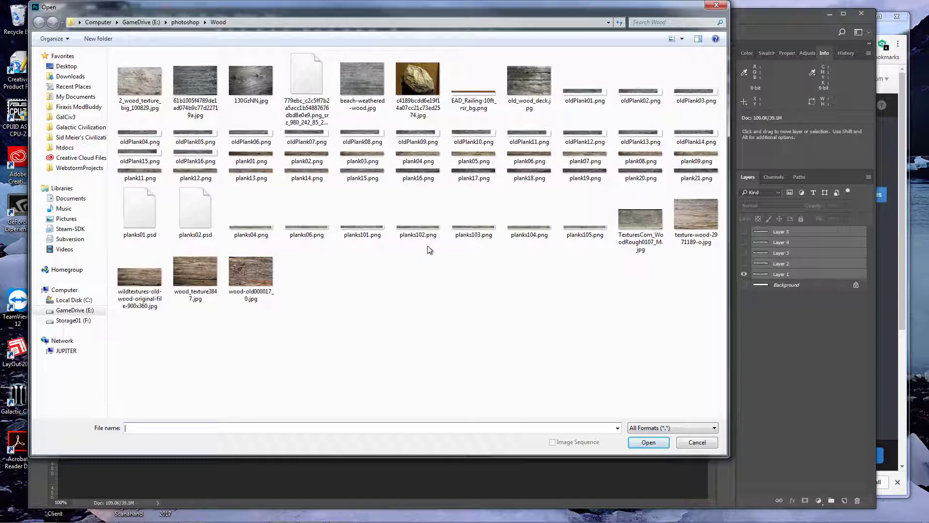
click(358, 226)
shift+click(585, 225)
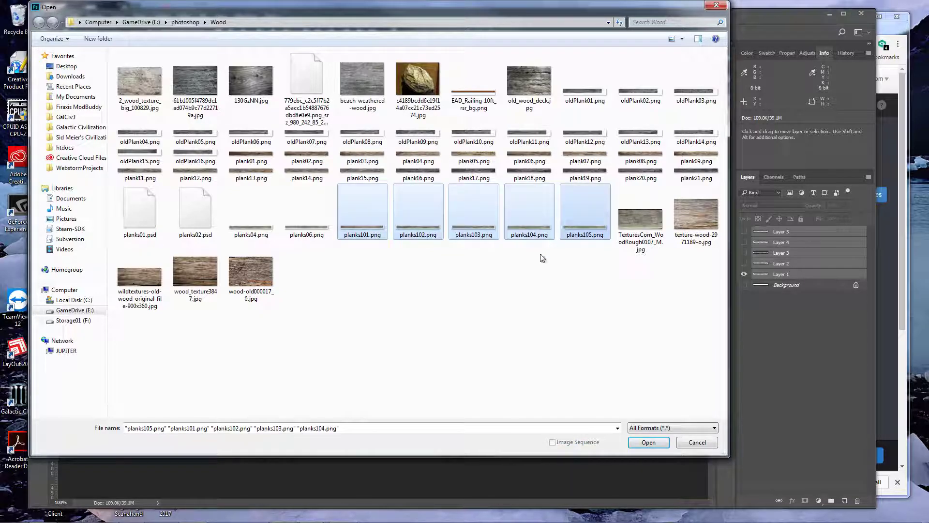
click(648, 442)
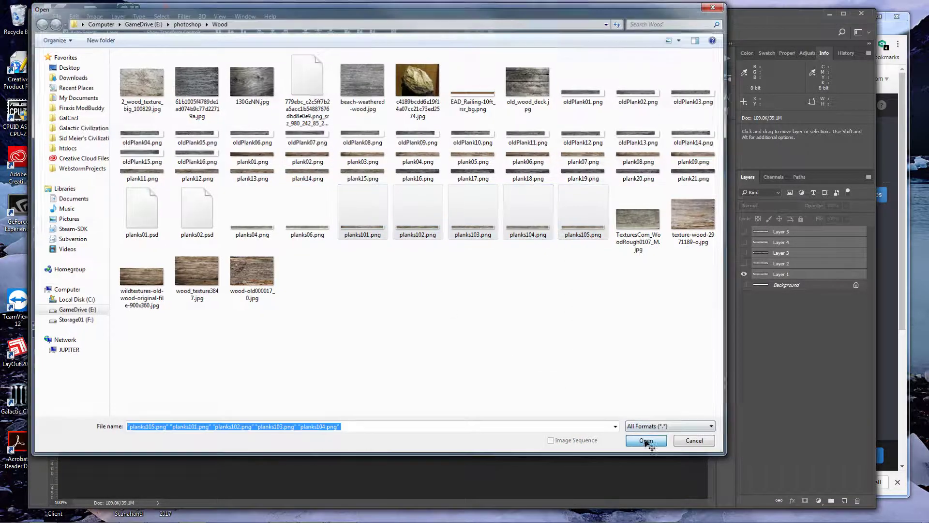
Bring a plank into graveyard03.png, scale it down to fence-rail size and place it above the upper fence
drag(770, 234, 288, 97)
drag(229, 94, 244, 116)
key(ctrl+t)
drag(341, 121, 557, 141)
key(Return)
click(38, 299)
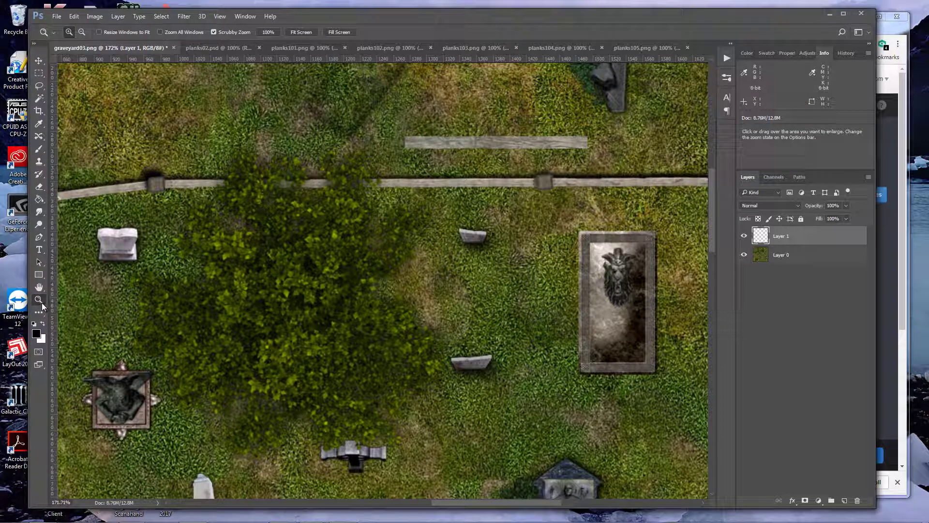
double_click(41, 304)
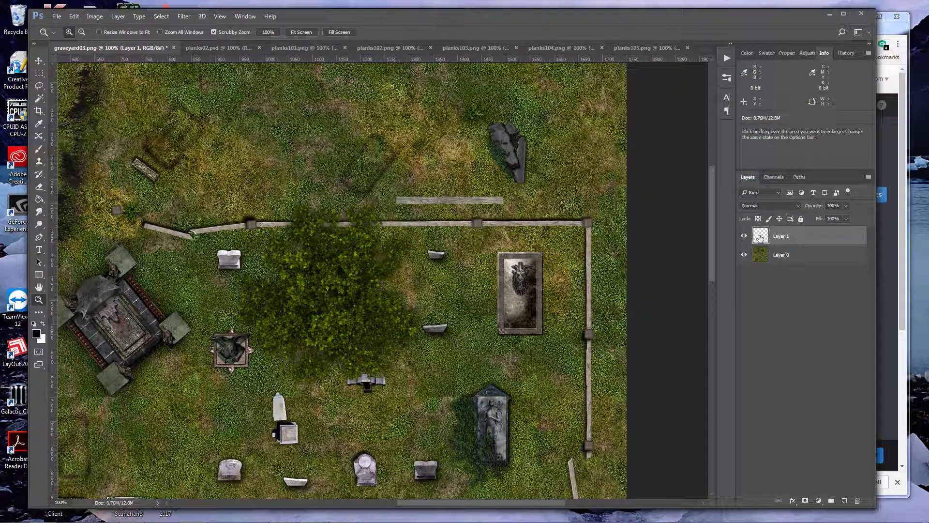
Add a drop shadow to the plank on Layer 1 with a distance of 0 px
key(v)
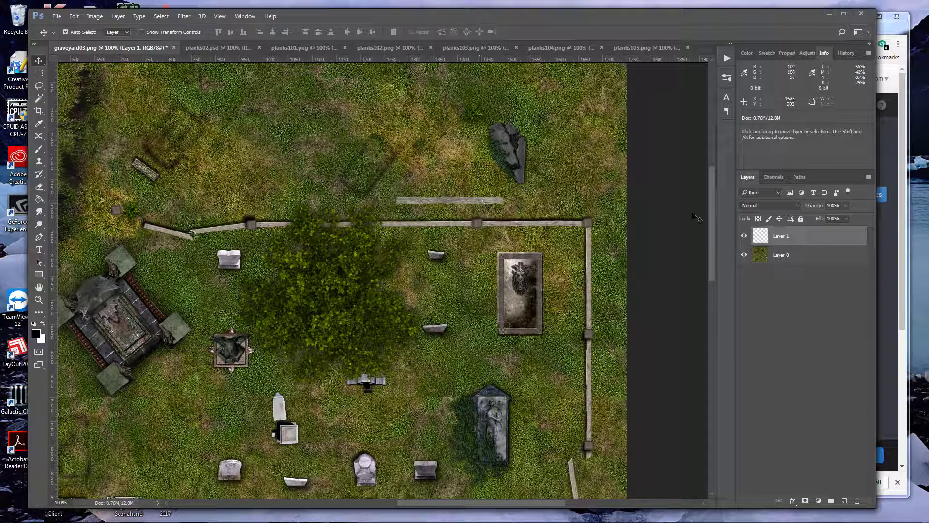
right_click(780, 237)
click(818, 73)
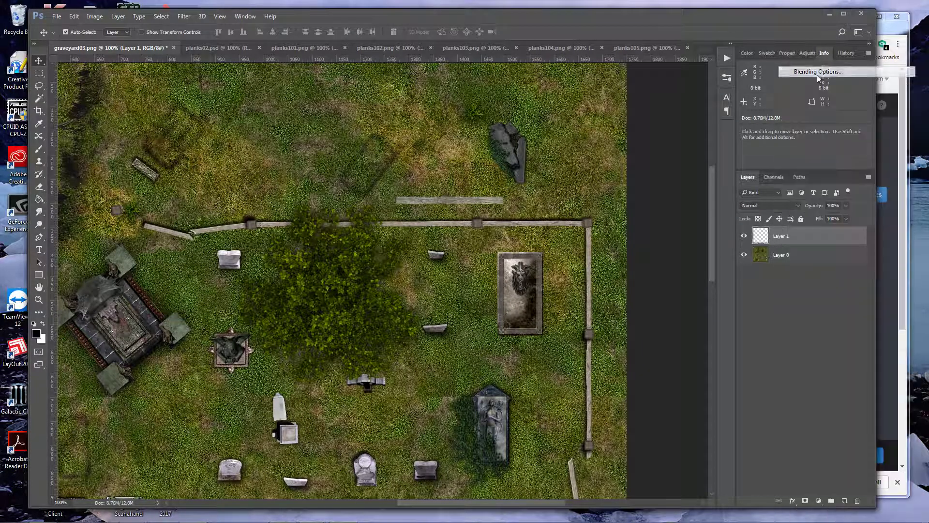
click(562, 381)
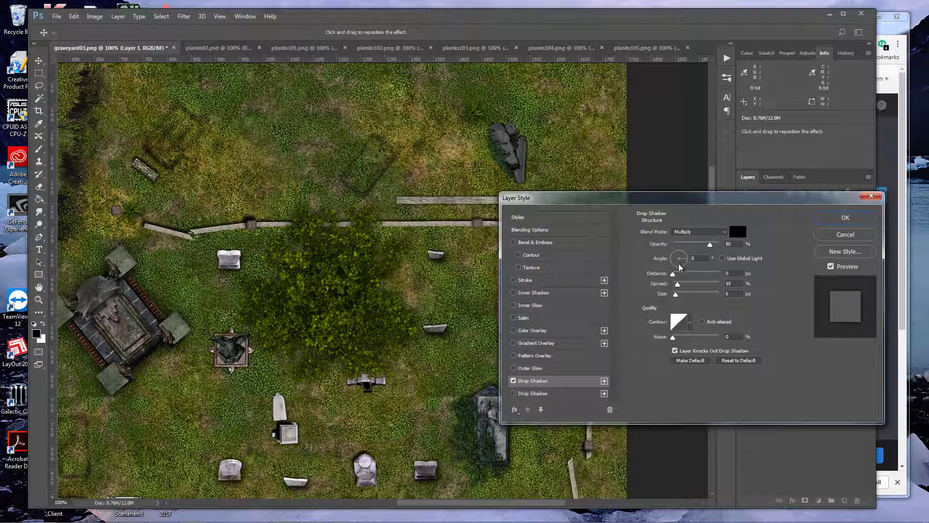
click(732, 273)
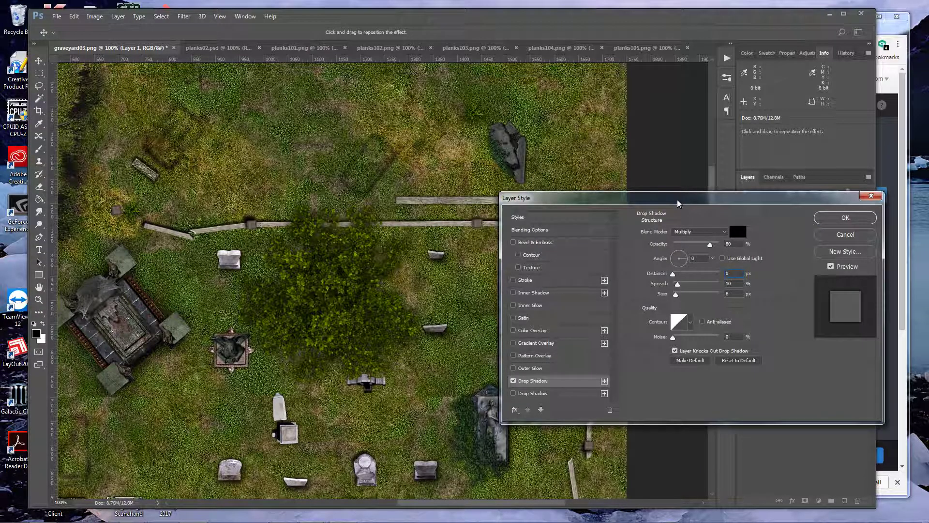
drag(684, 198, 654, 222)
mouse_move(644, 298)
mouse_down()
mouse_move(661, 301)
mouse_move(647, 302)
mouse_up()
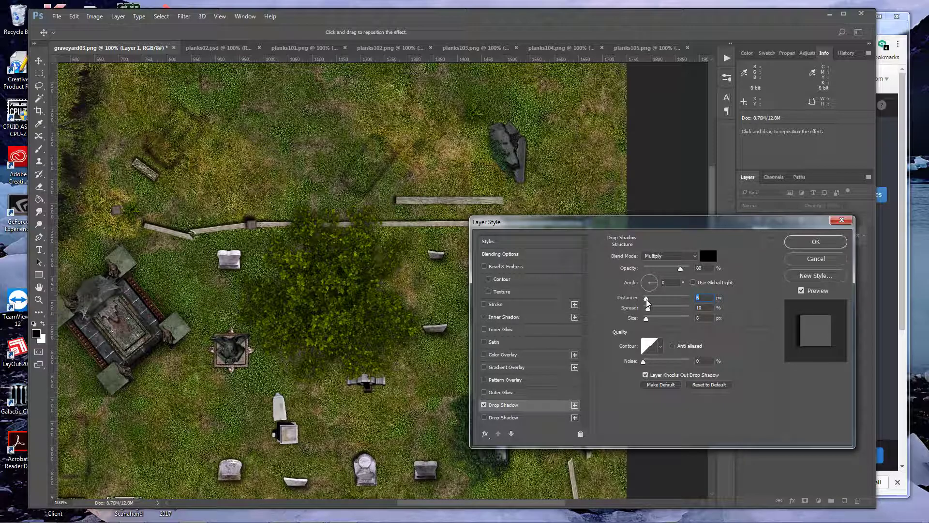
text(0)
Set the plank shadow's spread to 10% and size to 7 px, lower its opacity slightly and apply the style
mouse_move(657, 312)
mouse_down()
mouse_move(676, 312)
mouse_move(646, 311)
mouse_up()
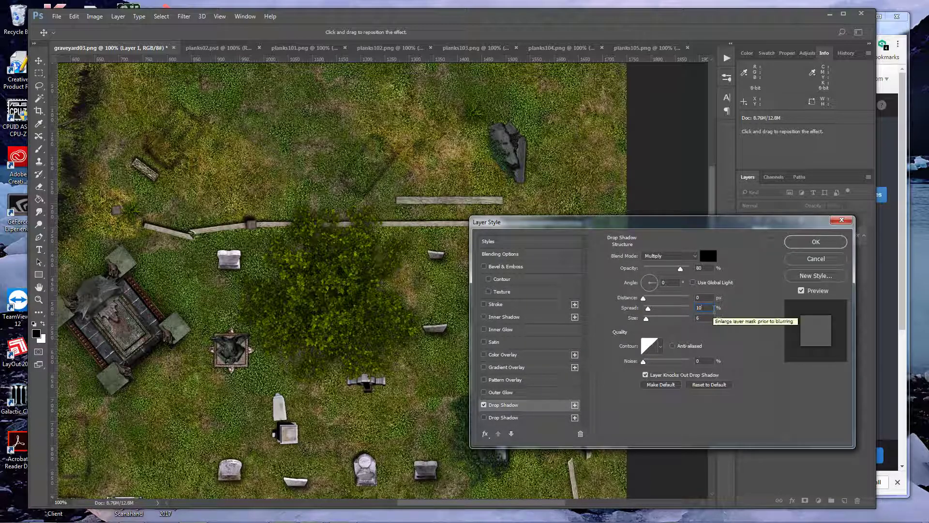
mouse_move(646, 318)
mouse_down()
mouse_move(659, 322)
mouse_move(649, 322)
mouse_up()
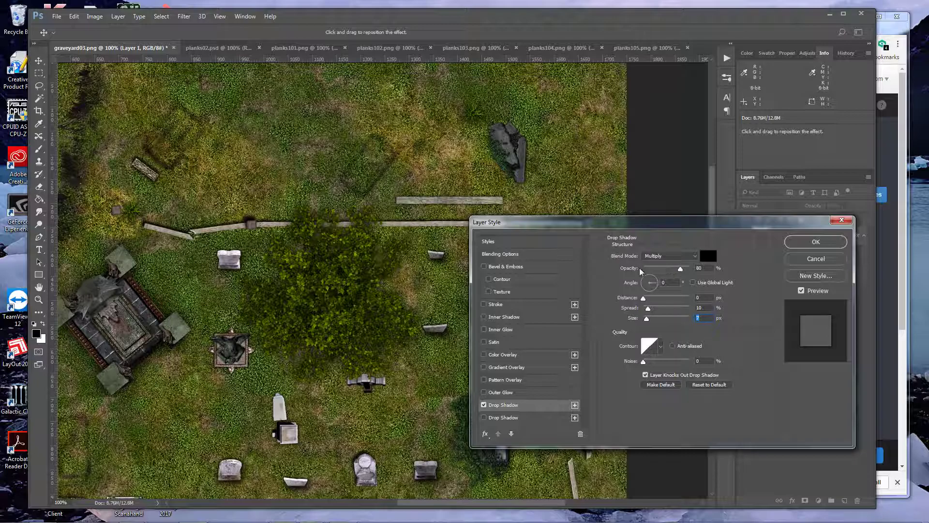
mouse_move(679, 271)
mouse_down()
mouse_move(666, 272)
mouse_move(685, 270)
mouse_move(674, 269)
mouse_up()
click(815, 242)
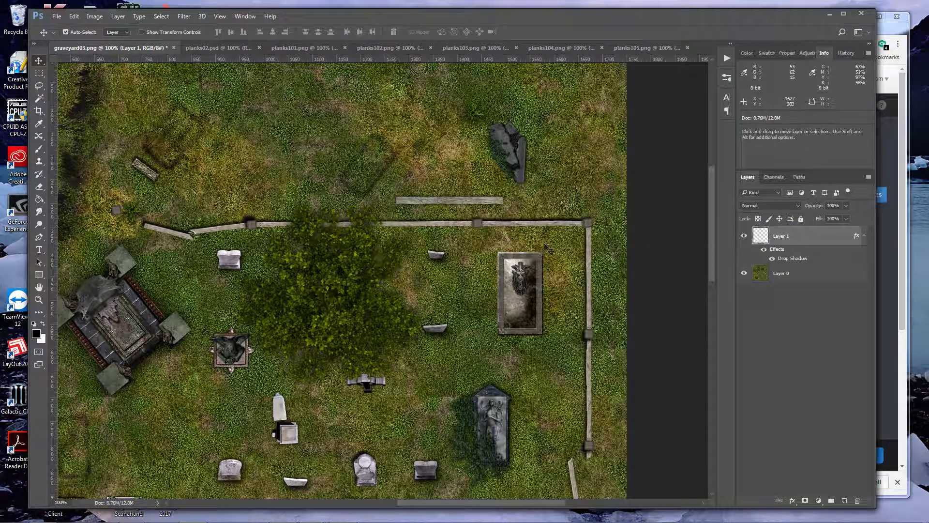
Reposition the plank on the grass just above the upper fence, slightly farther right
drag(484, 203, 563, 224)
key(ctrl+z)
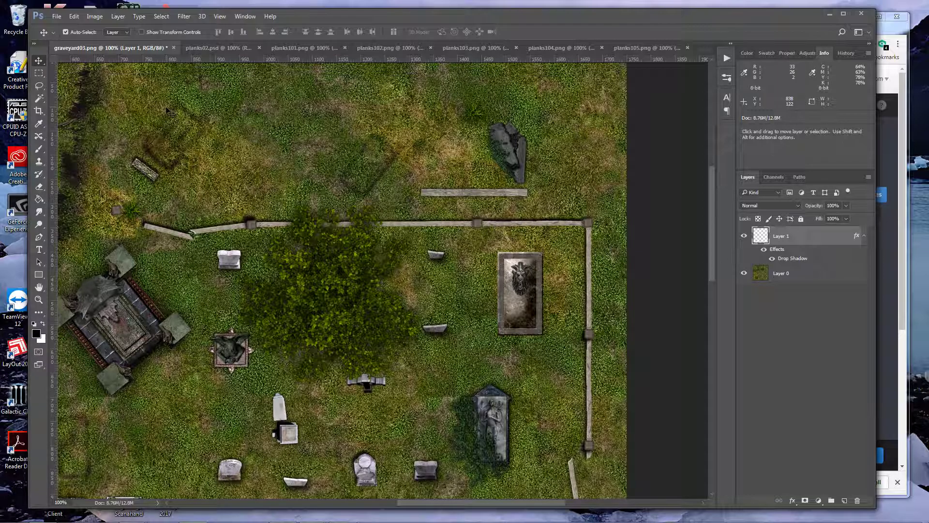
Open TexturesCom_WoodRough0107_M.jpg and marquee-select a square of about 179 by 179 px in the wood grain
click(57, 16)
click(67, 37)
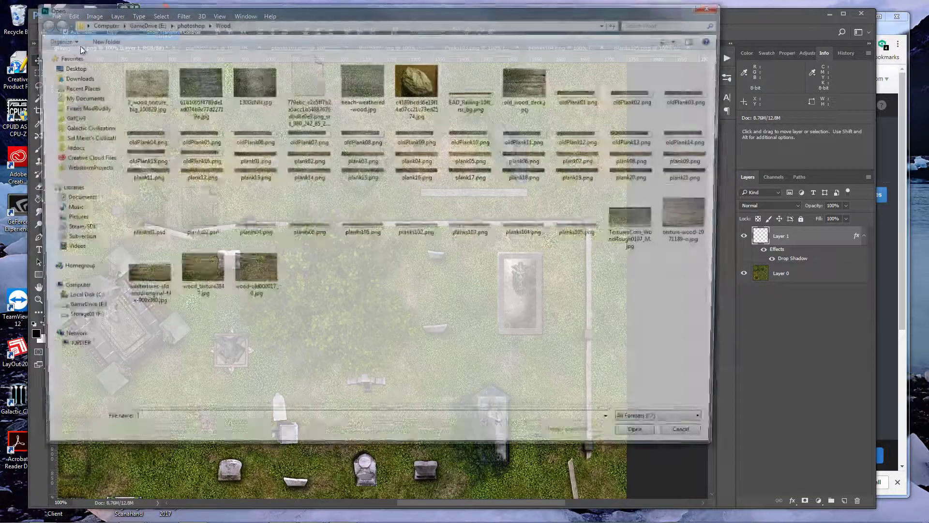
double_click(641, 221)
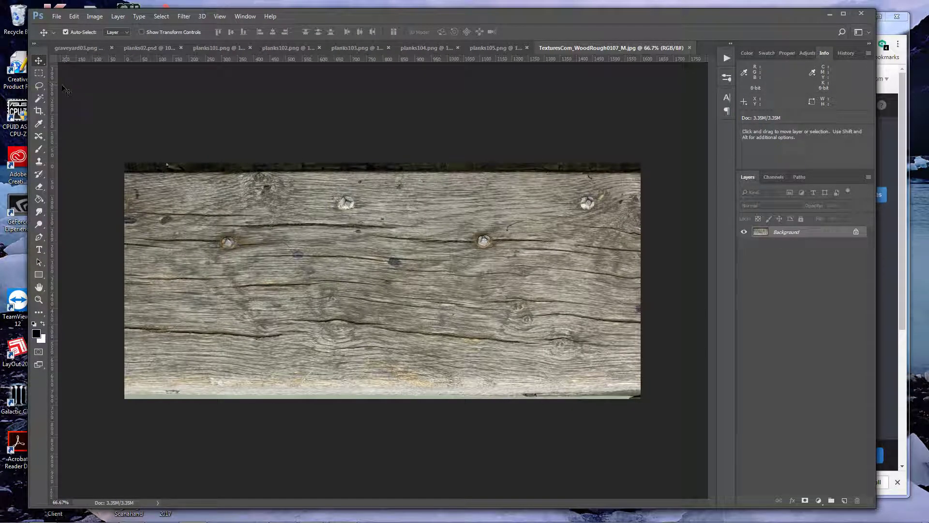
click(38, 74)
drag(424, 262, 481, 321)
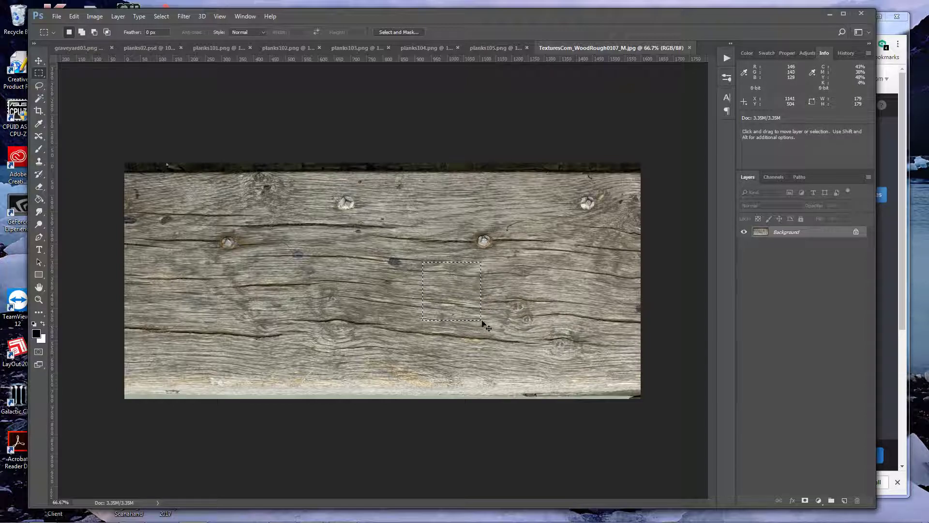
Paste the wood square into graveyard03.png and scale it to about 14.5% at the new plank's left end
click(78, 47)
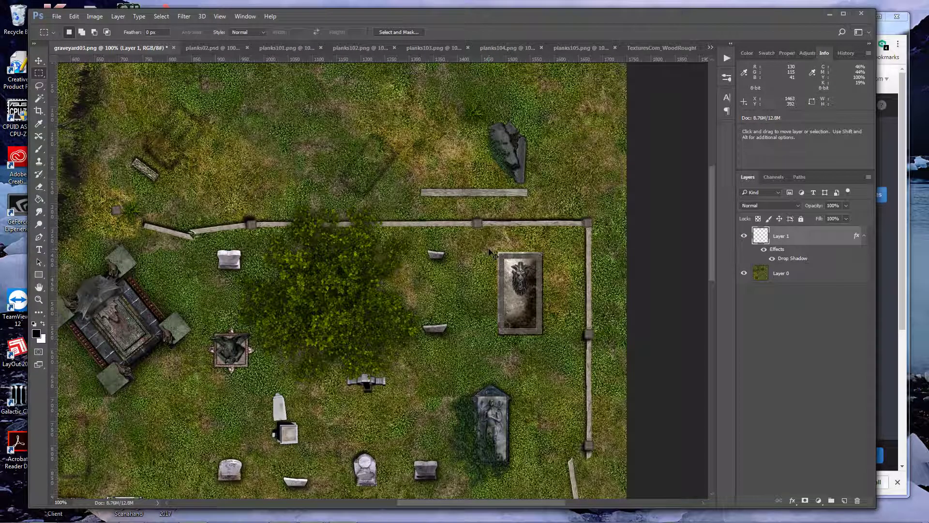
key(ctrl+v)
key(v)
drag(384, 294, 415, 194)
key(ctrl+t)
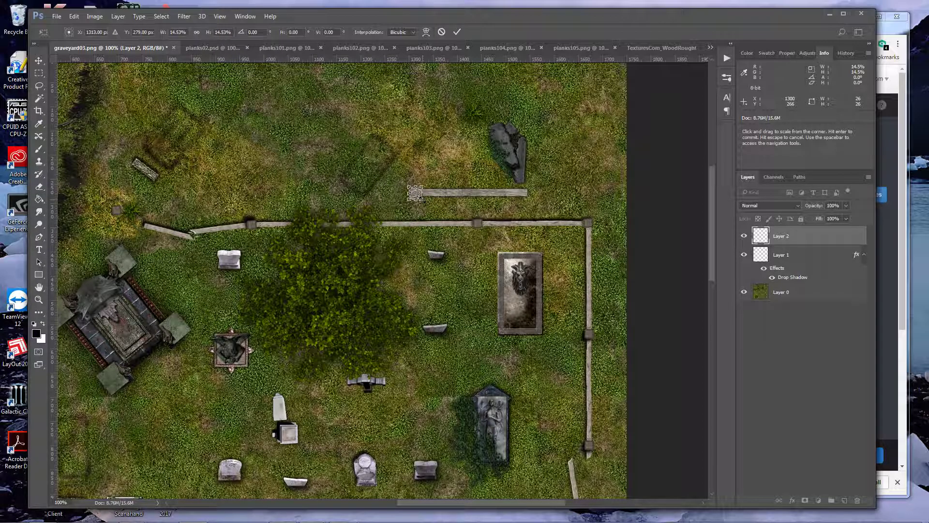
key(Return)
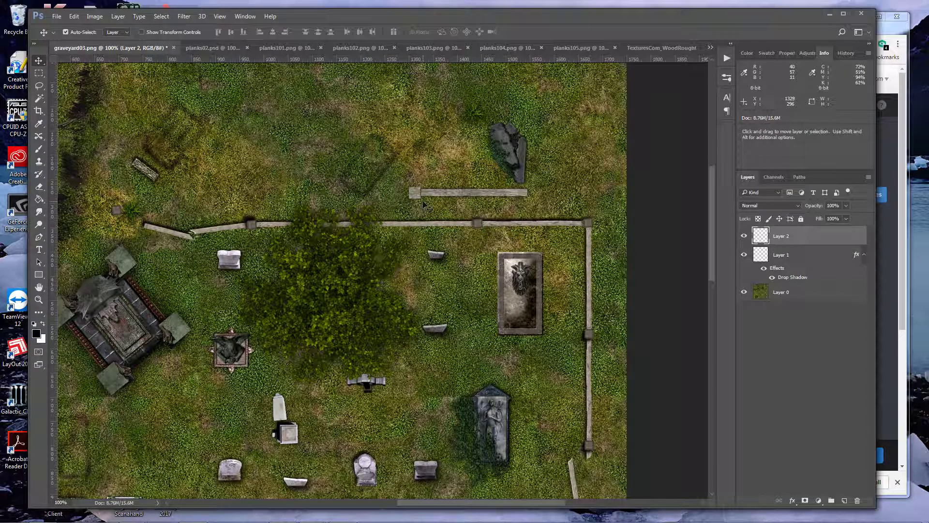
Shrink the wood square slightly and fit it flush against the plank's left end as a fence post
scroll(430, 209, up, 6)
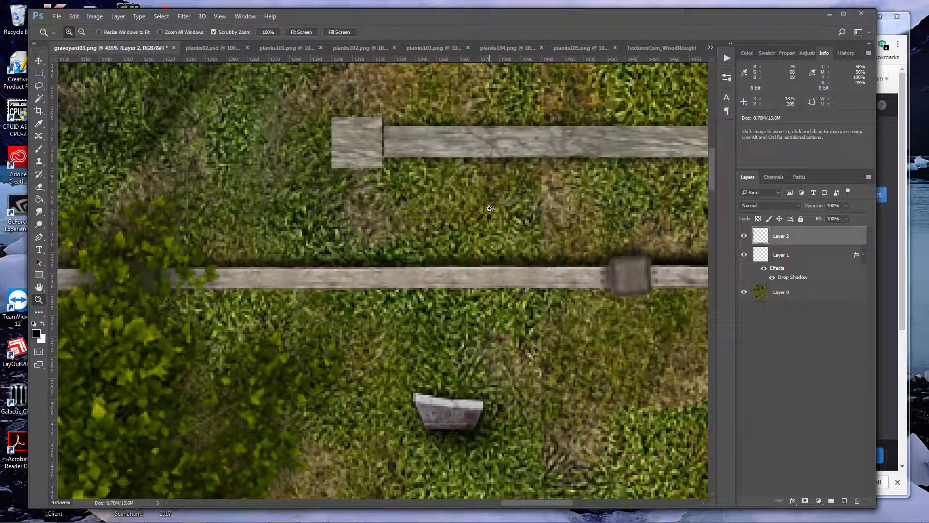
mouse_move(375, 154)
mouse_down()
mouse_move(368, 151)
mouse_move(629, 281)
mouse_move(412, 193)
mouse_move(343, 144)
mouse_move(385, 167)
mouse_up()
key(ctrl+t)
key(Return)
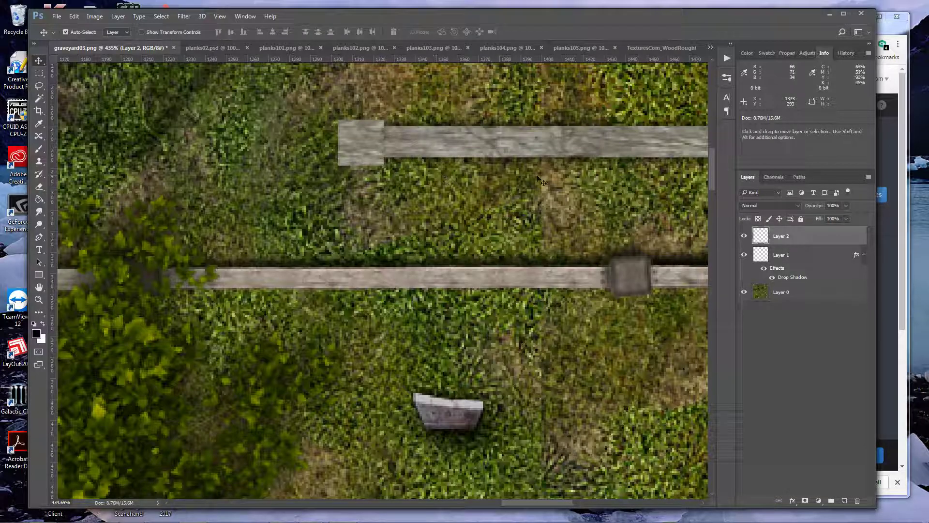
Rename Layer 2 as Post
right_click(782, 237)
key(Escape)
double_click(782, 238)
text(Post)
key(Return)
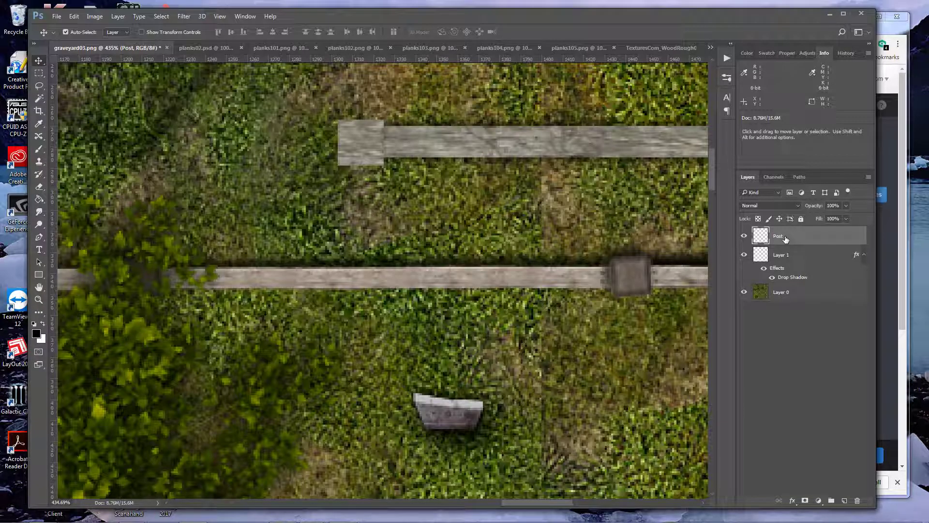
Apply a smooth Inner Bevel to the Post layer with 490% depth and 2 px size, raising Soften slightly
right_click(785, 237)
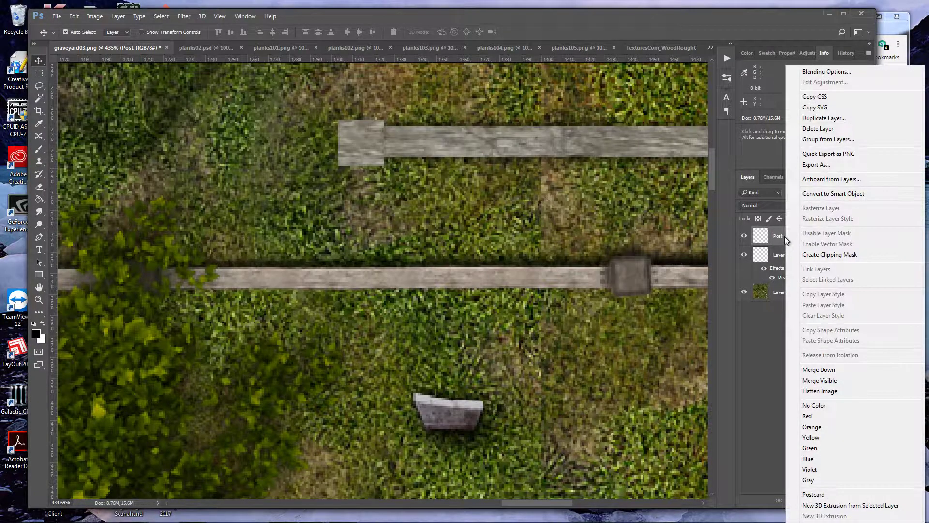
click(813, 73)
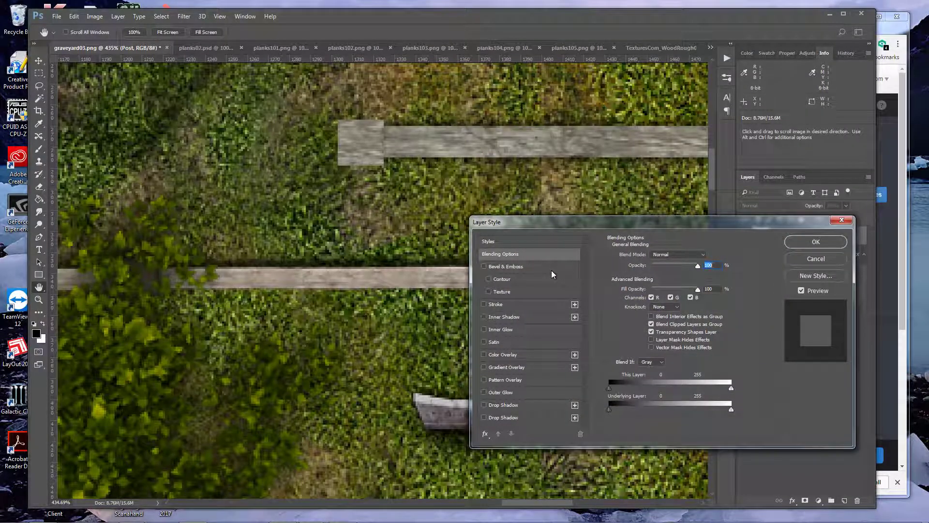
click(551, 267)
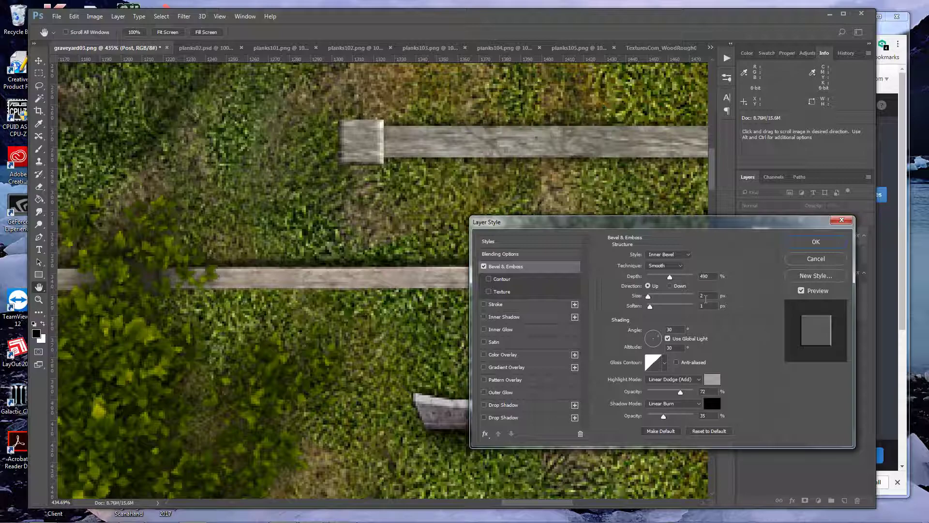
drag(649, 296, 652, 297)
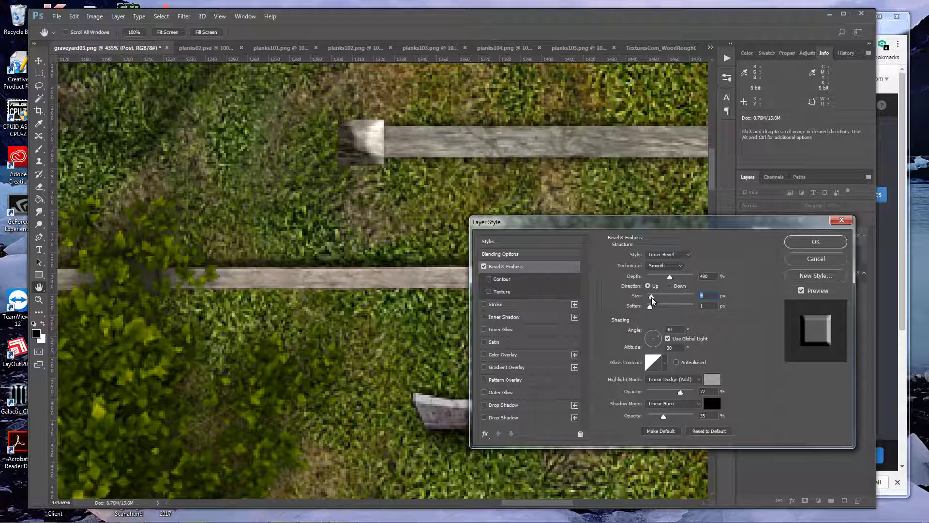
drag(652, 297, 653, 308)
click(651, 306)
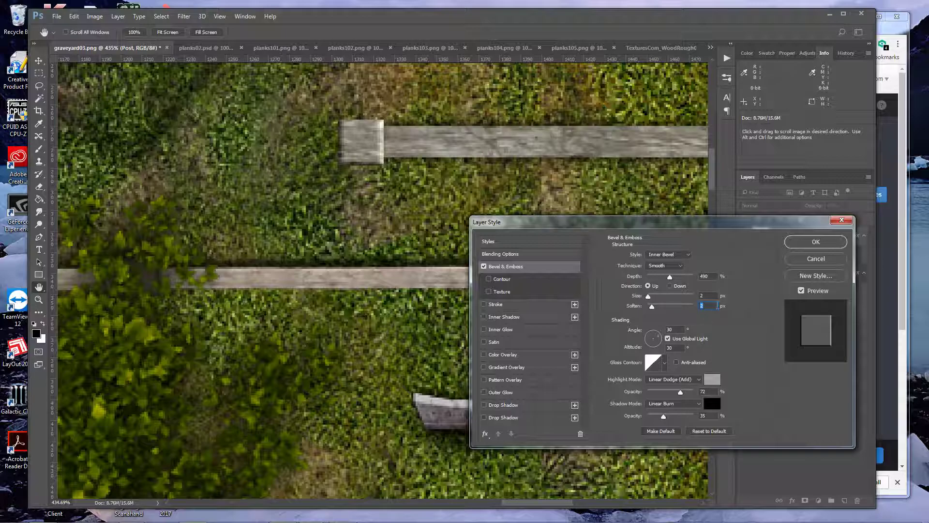
click(815, 241)
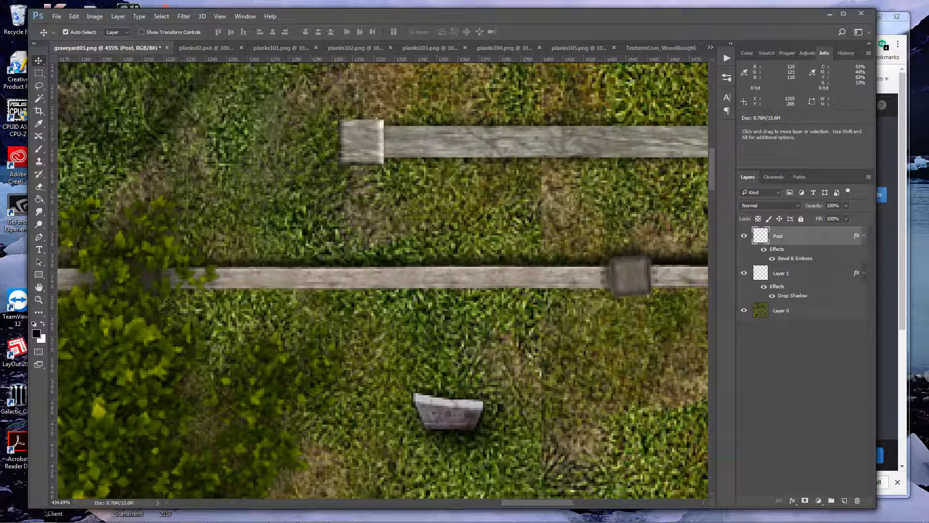
Darken the post by setting its brightness to -67 and contrast to 45
click(91, 20)
mouse_move(107, 41)
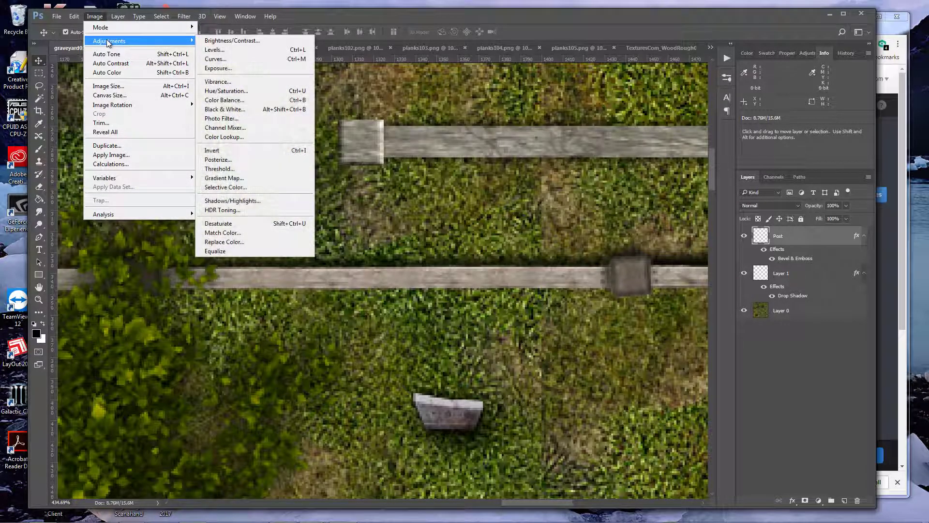
click(209, 42)
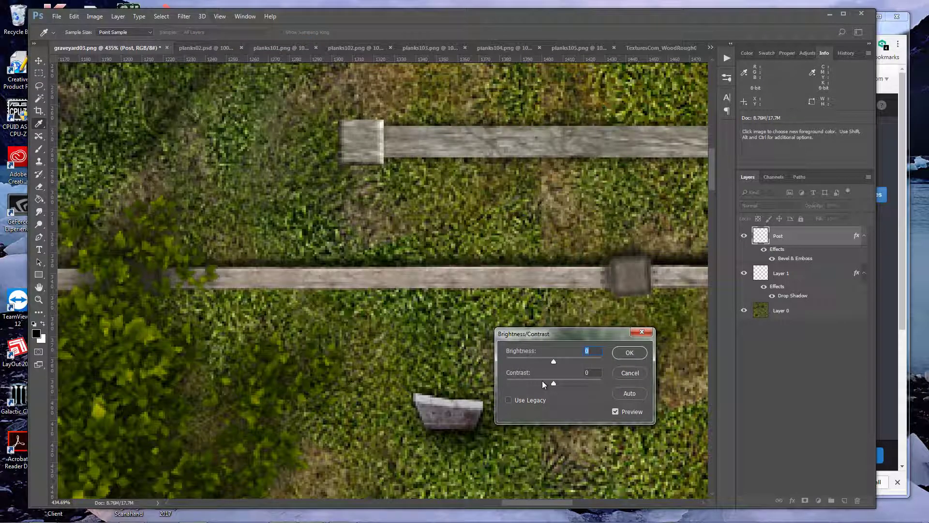
drag(539, 359, 579, 385)
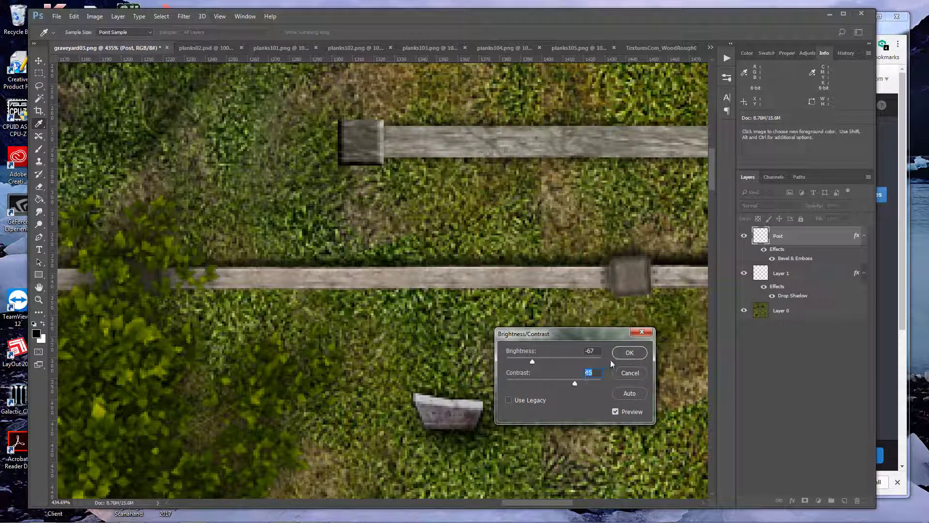
click(629, 353)
key(v)
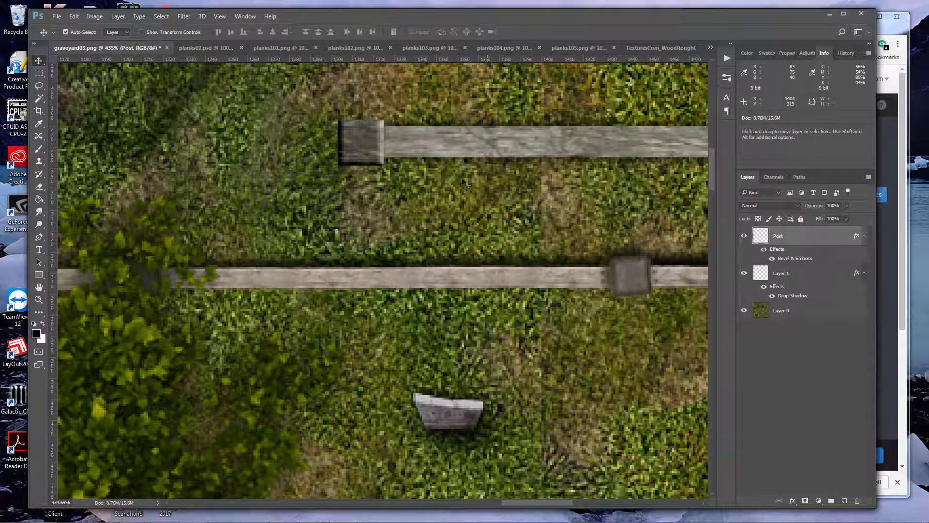
Try rotating the post about -6.5° and shifting it, and revert the document to its Brightness/Contrast state
key(ctrl+t)
drag(396, 115, 392, 115)
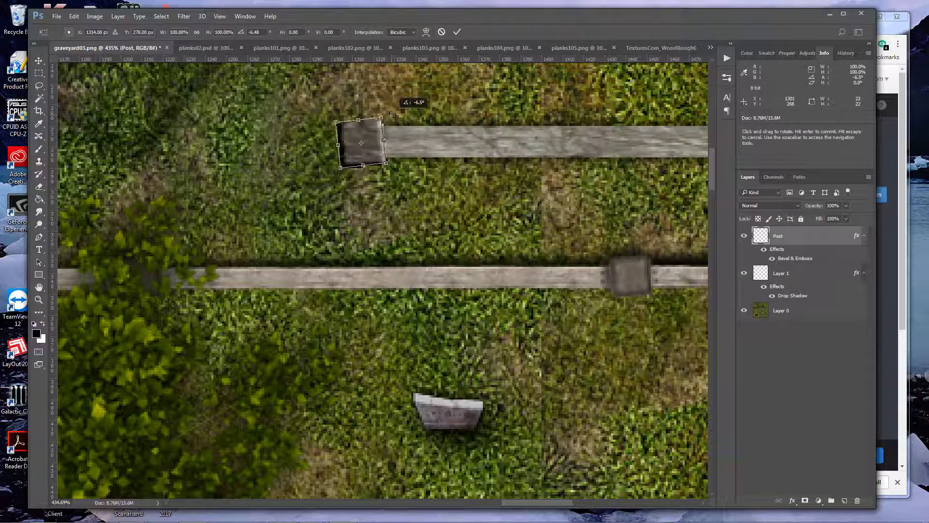
key(Escape)
drag(366, 147, 406, 157)
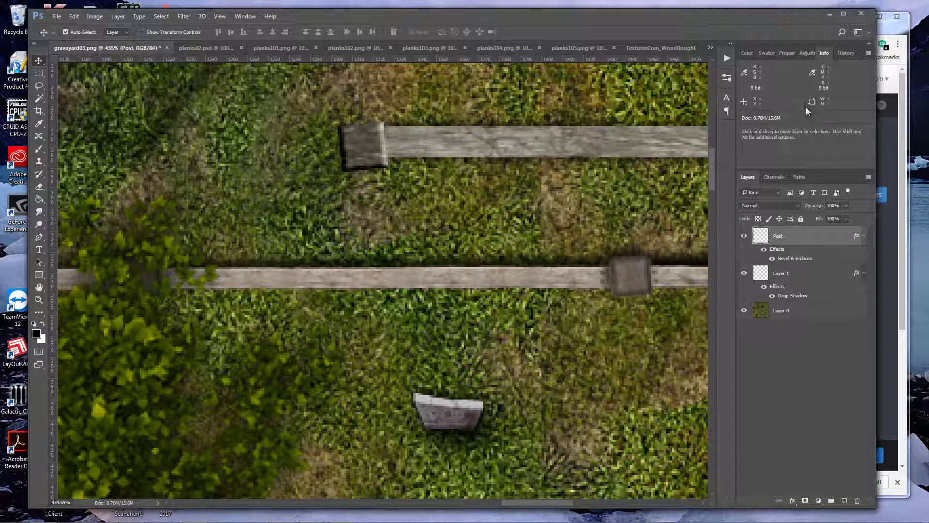
click(846, 53)
click(780, 141)
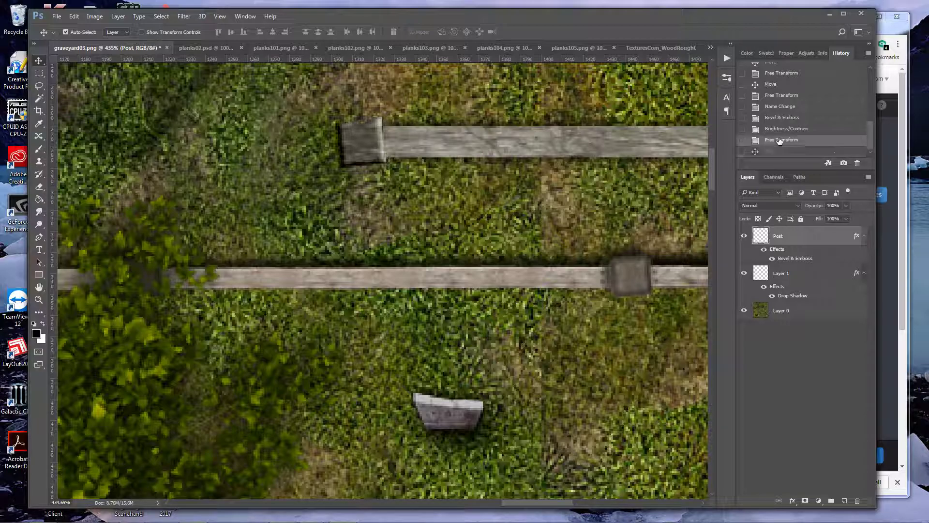
click(774, 130)
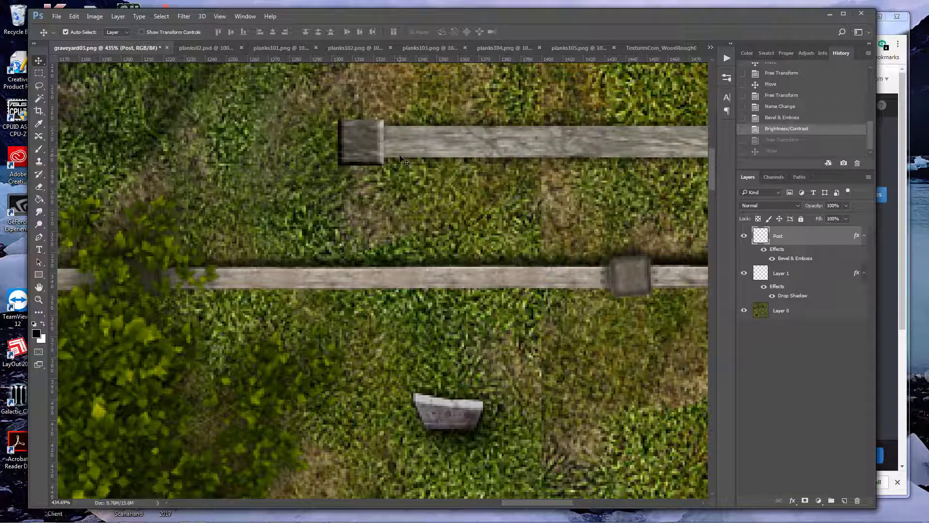
Copy the post's pixels into a new document with the default settings
key(ctrl+a)
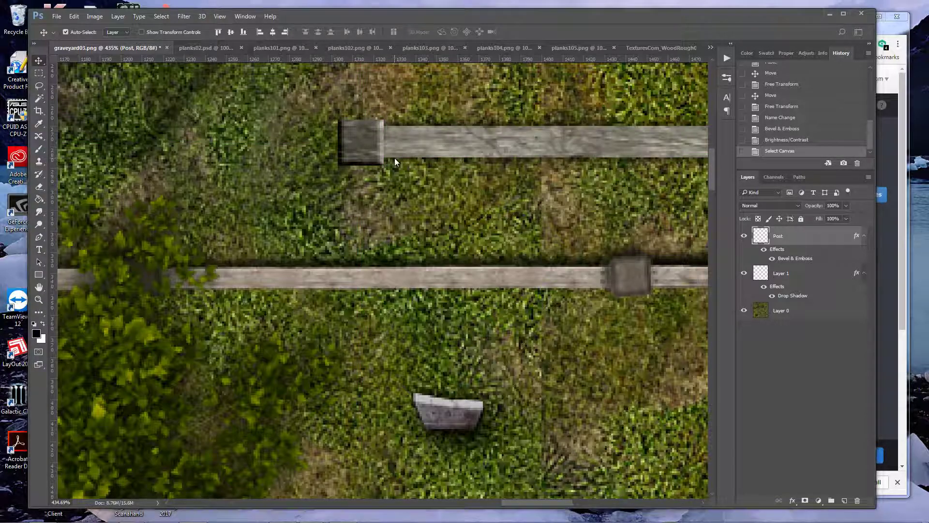
key(ctrl+n)
key(Return)
key(ctrl+v)
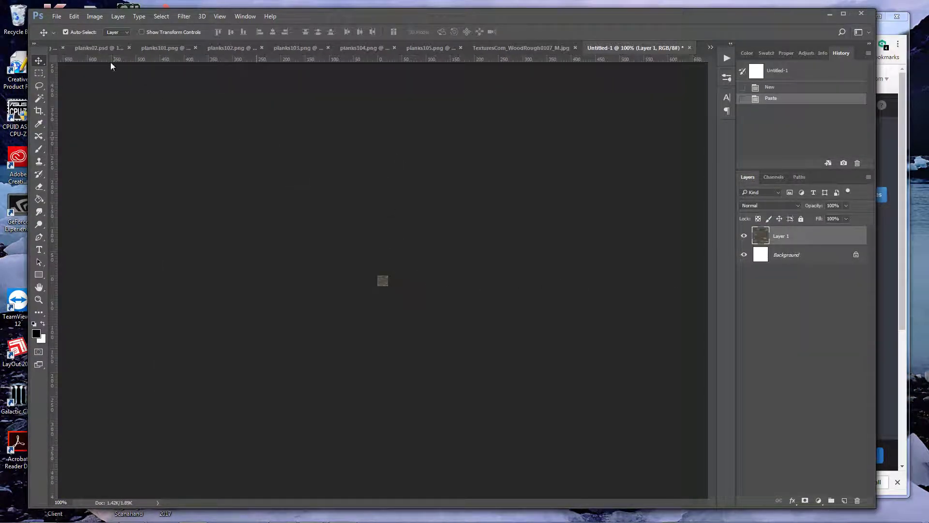
Bring the styled Post layer from graveyard03.png into the new document, fit it to the canvas and hide Layer 1
click(92, 49)
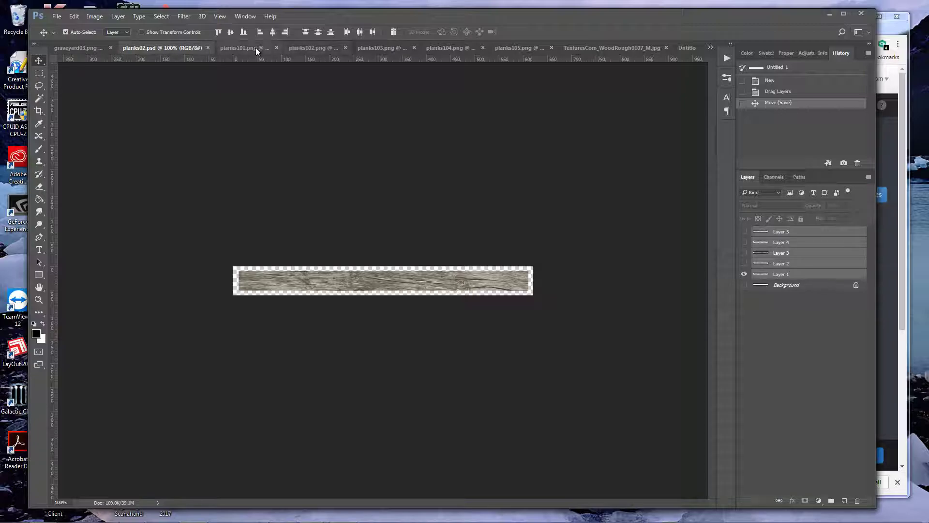
click(277, 48)
click(82, 47)
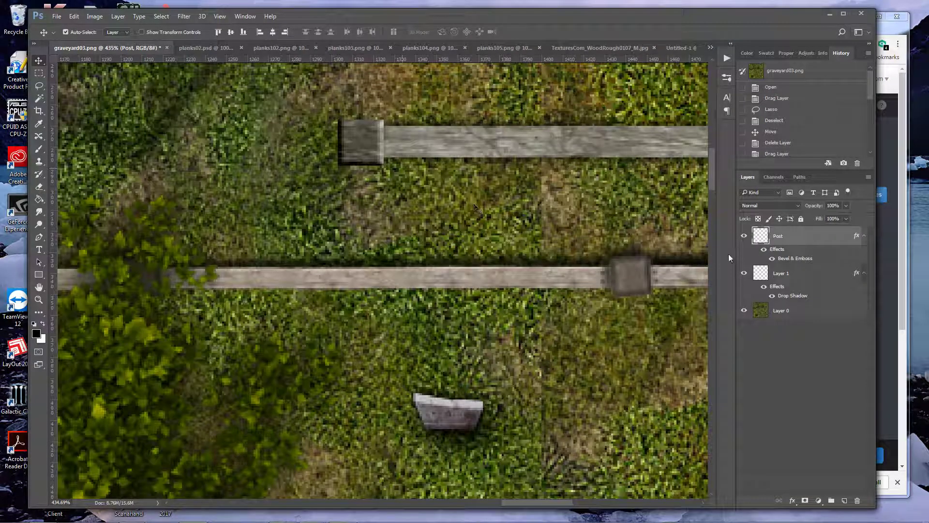
drag(776, 238, 402, 285)
click(745, 274)
key(z)
key(v)
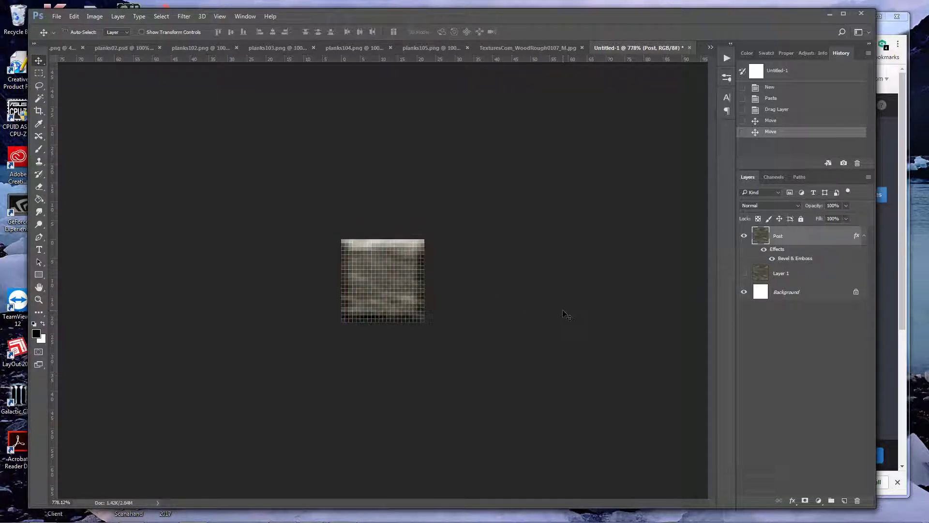
Save the new document as a PNG named woodPost0 in the Wood folder
key(ctrl+shift+s)
click(286, 415)
click(213, 370)
click(234, 414)
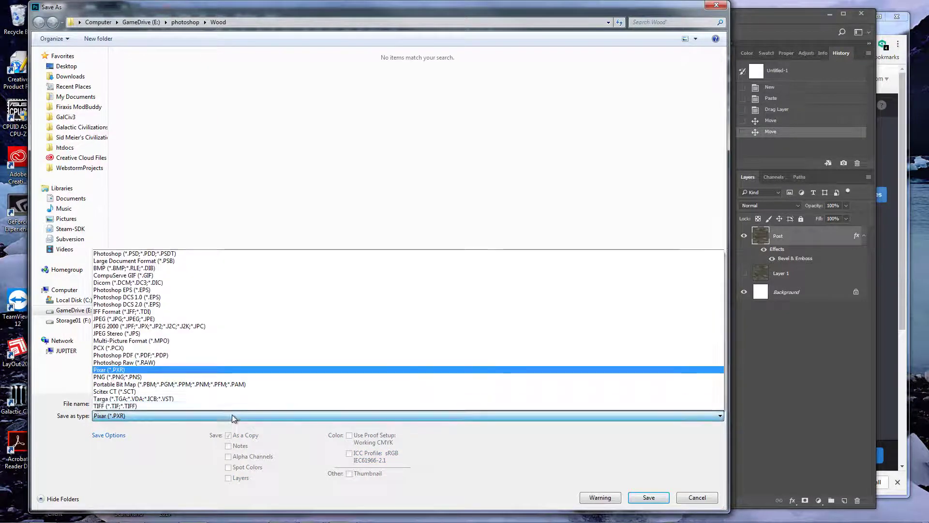
click(188, 377)
double_click(182, 405)
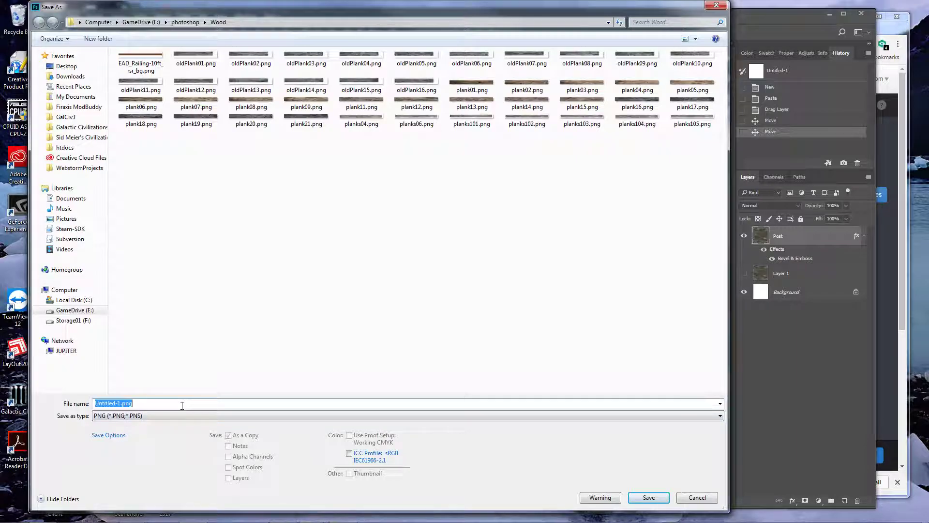
text(woodP)
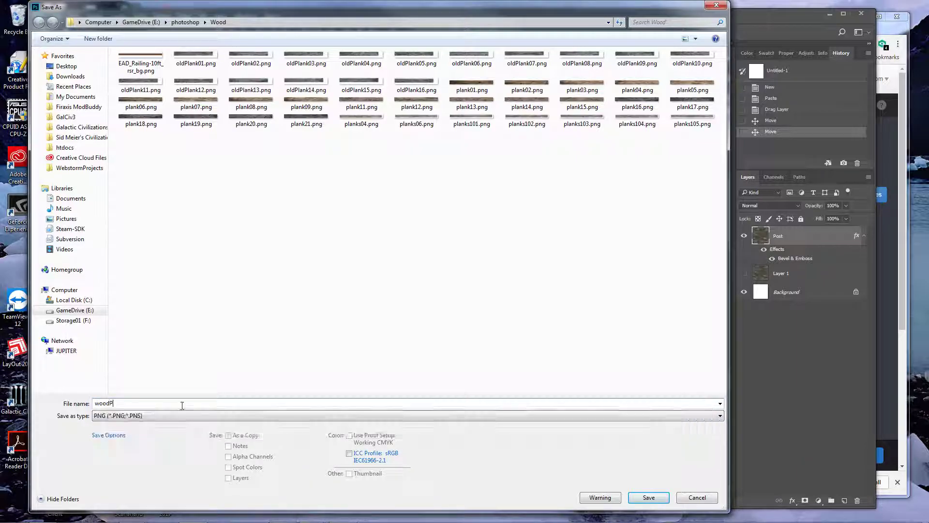
text(ost0)
key(Return)
key(Return)
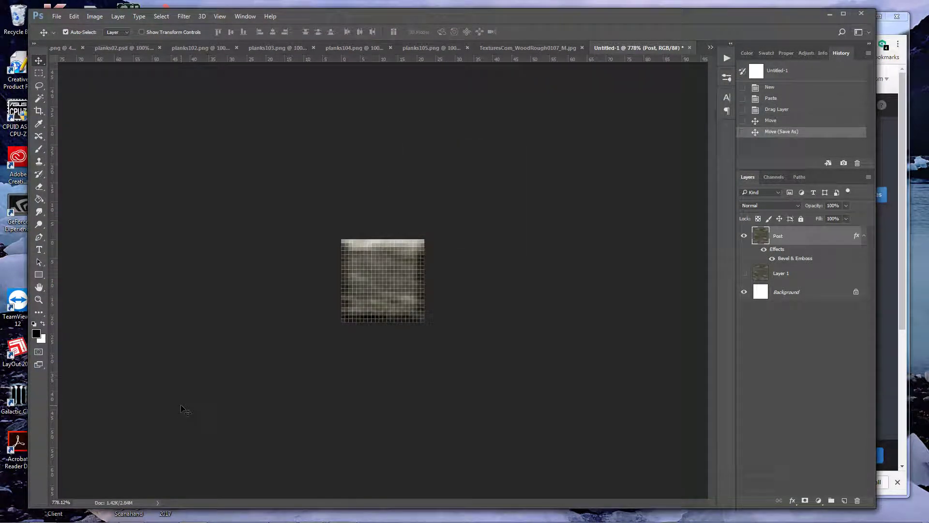
In graveyard03.png, clear the selection and rotate the post slightly counterclockwise at the end of the plank
click(66, 48)
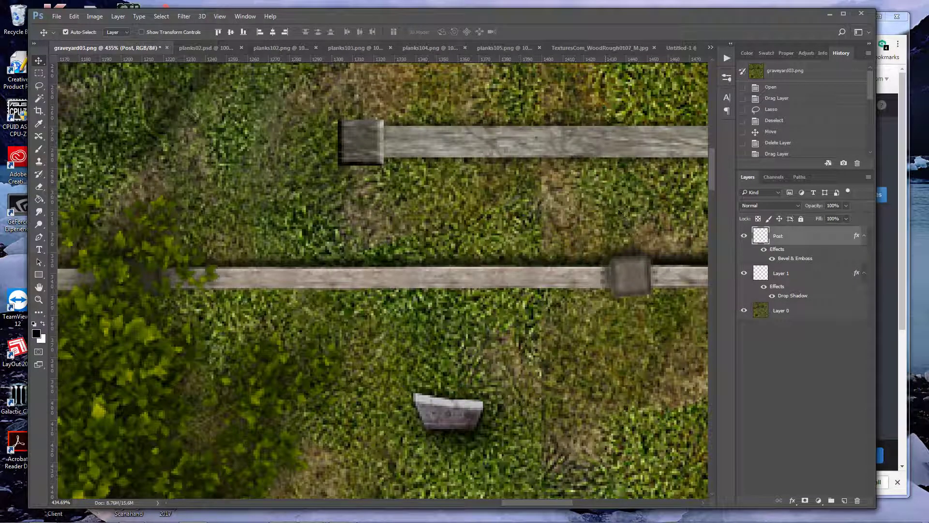
key(ctrl+t)
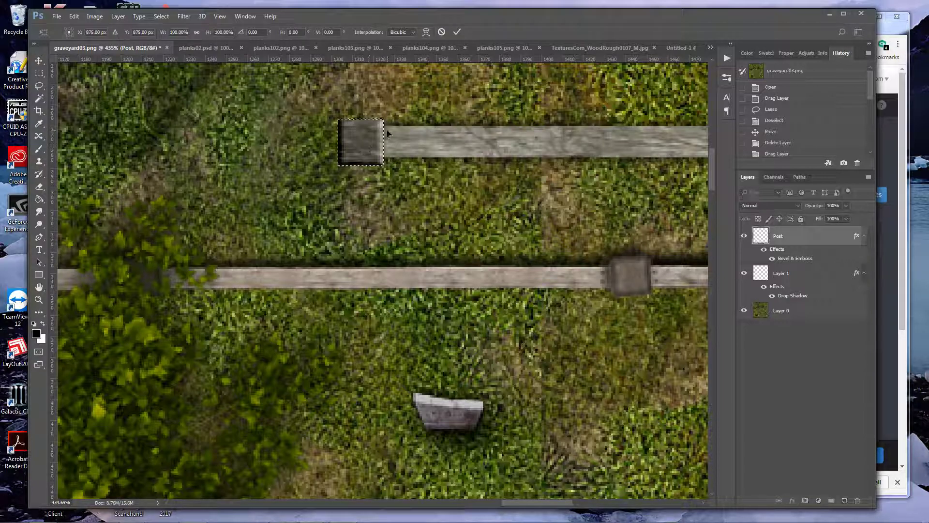
key(Escape)
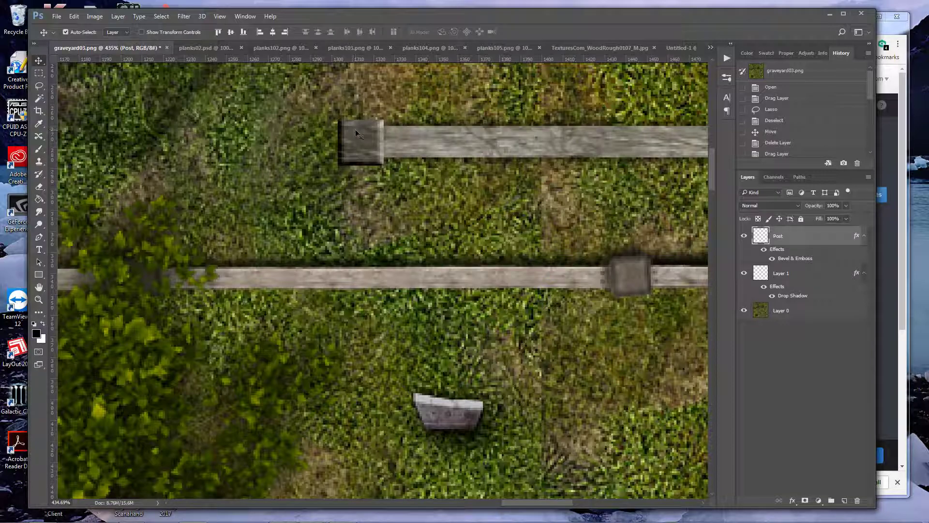
key(ctrl+t)
drag(391, 115, 386, 108)
key(Return)
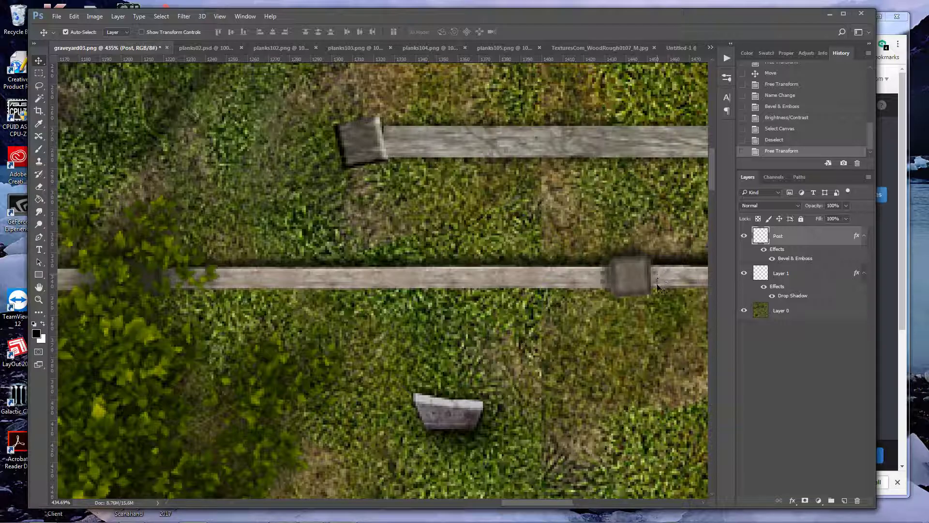
Paint small black nail dots on Layer 1 at the plank's post end with a hard 2 px brush
key(ctrl+0)
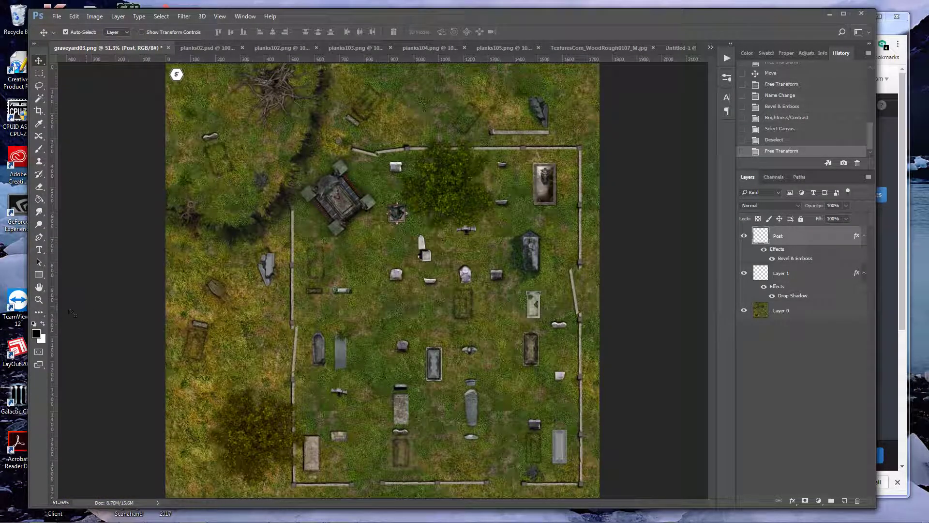
double_click(38, 299)
scroll(442, 195, up, 7)
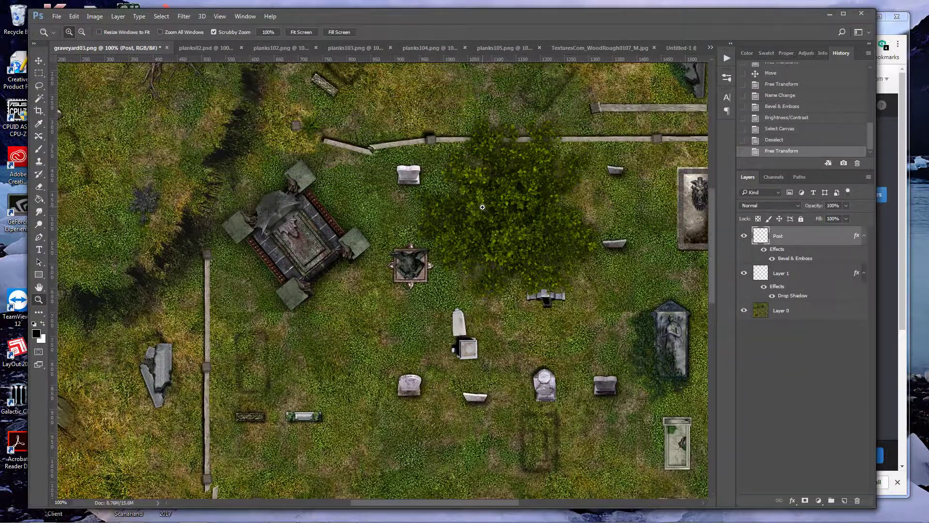
drag(445, 502, 486, 494)
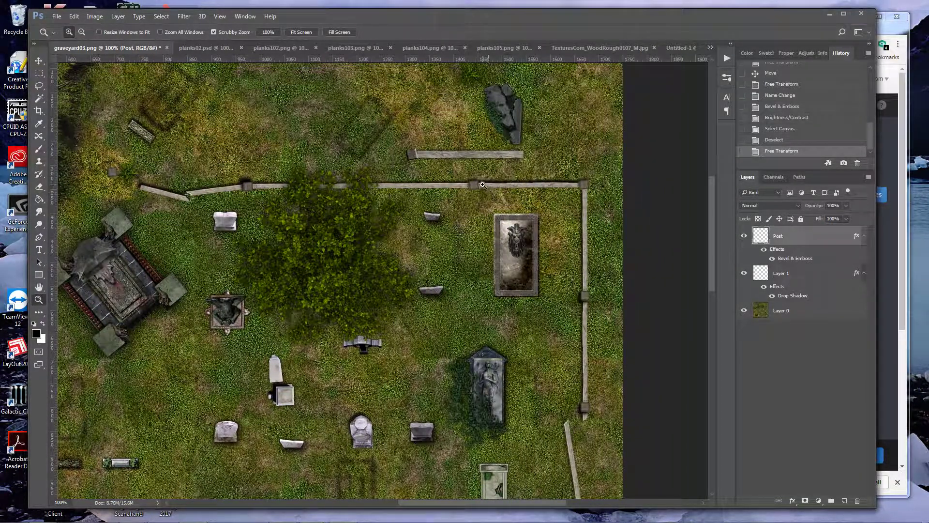
key(v)
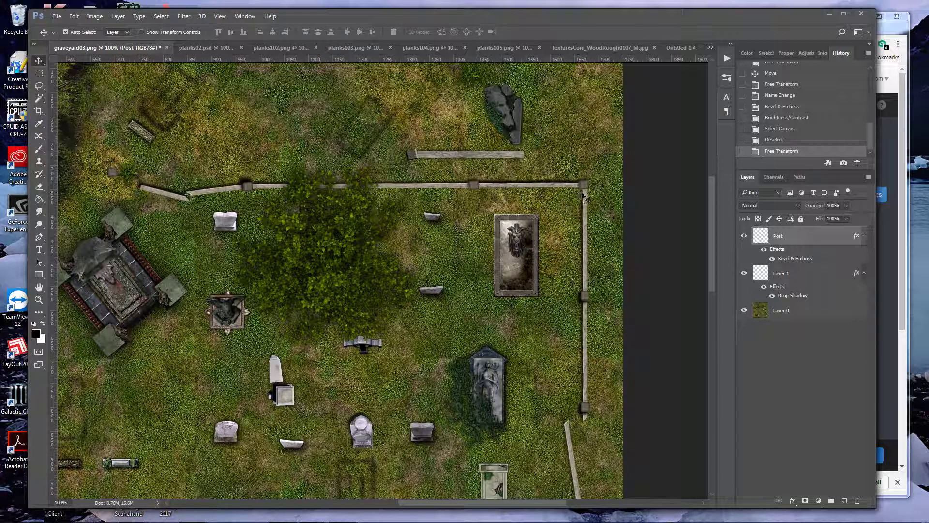
key(z)
drag(435, 155, 479, 160)
key(v)
click(482, 160)
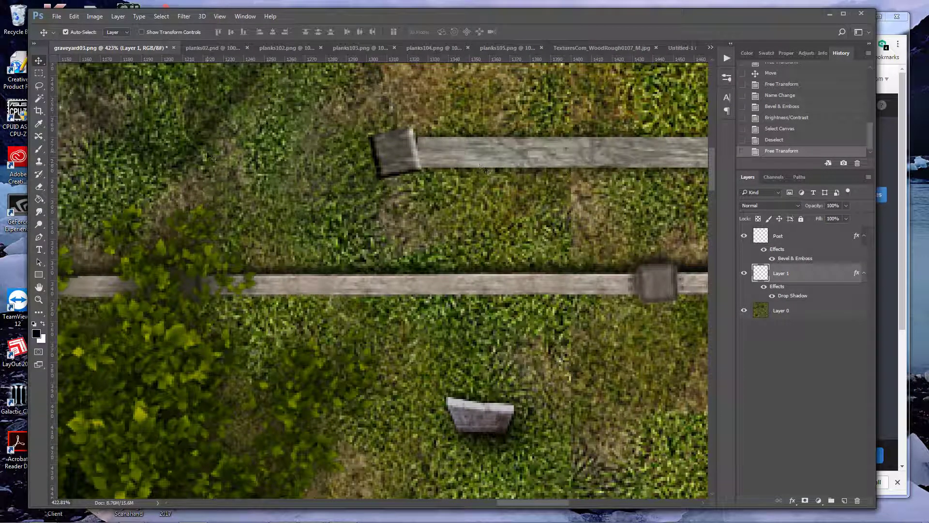
click(43, 146)
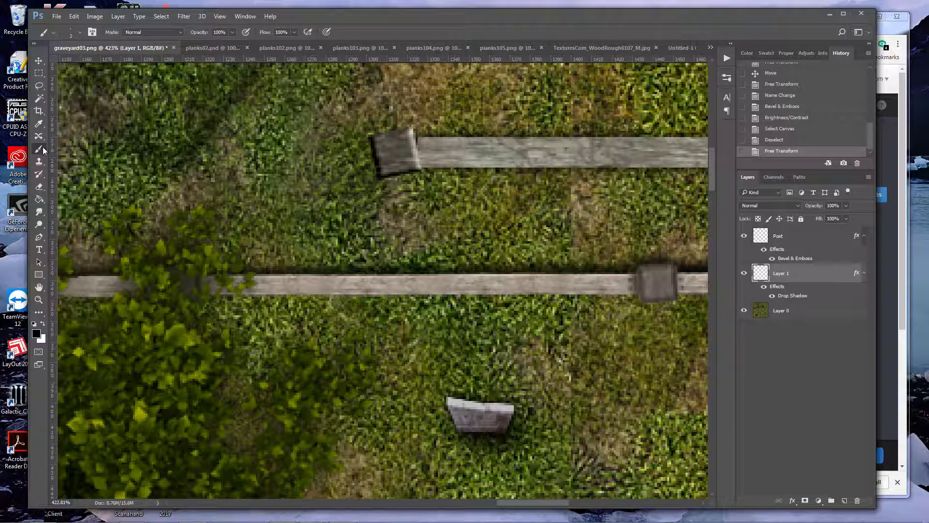
click(78, 33)
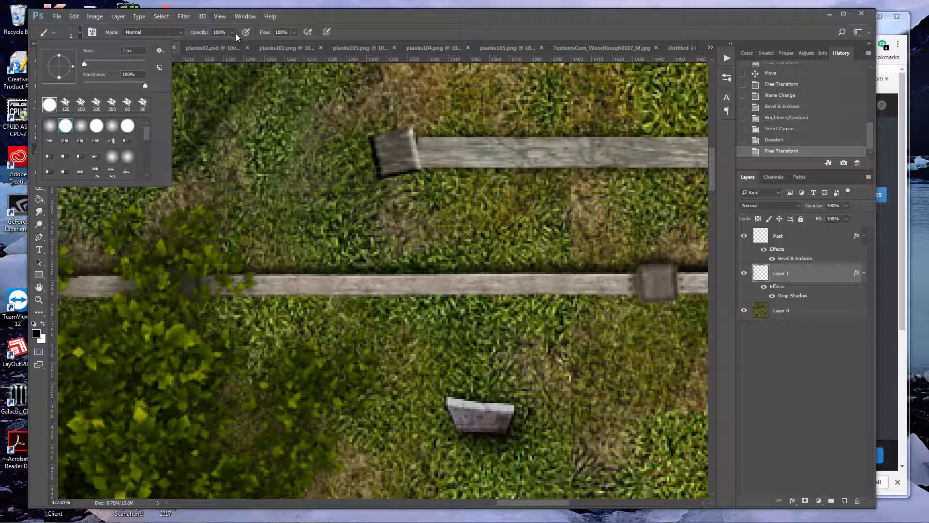
click(428, 145)
click(427, 157)
click(428, 157)
Review the fence at 100% zoom and nudge the post slightly against the plank
key(ctrl+0)
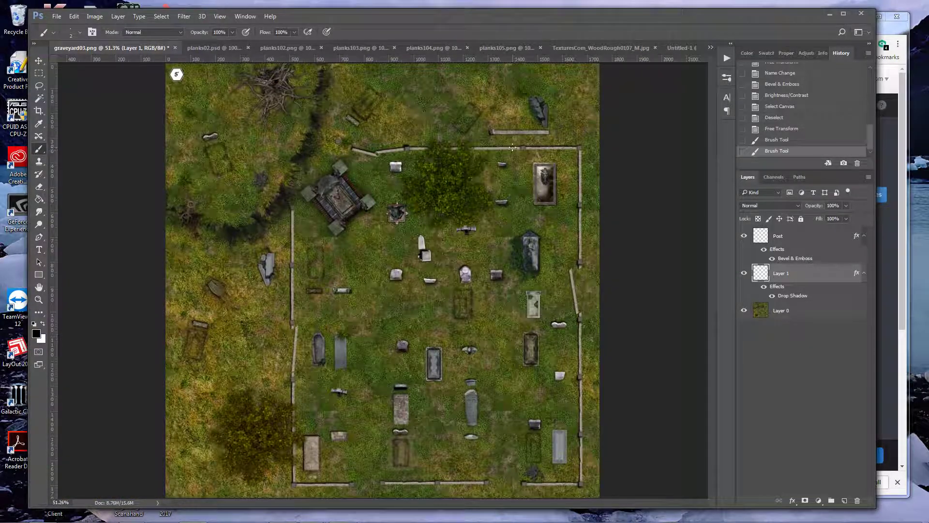
scroll(498, 138, up, 5)
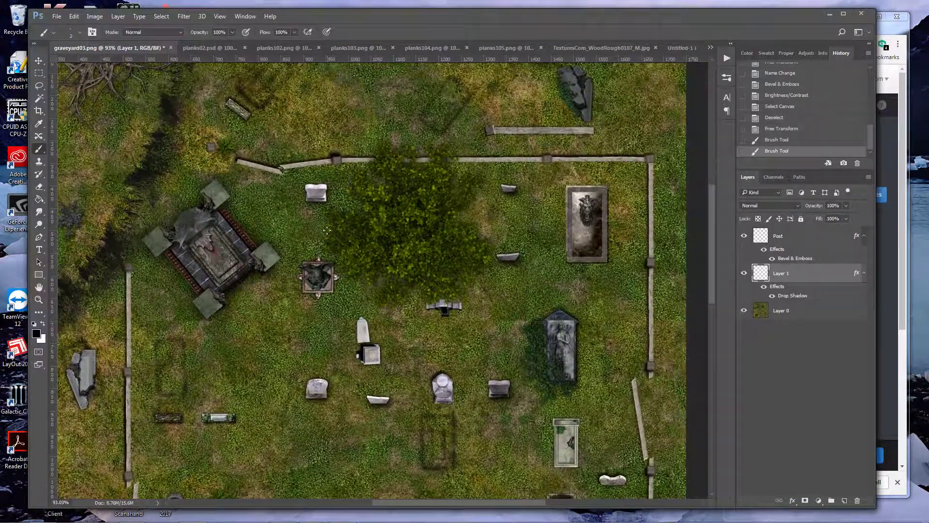
double_click(38, 300)
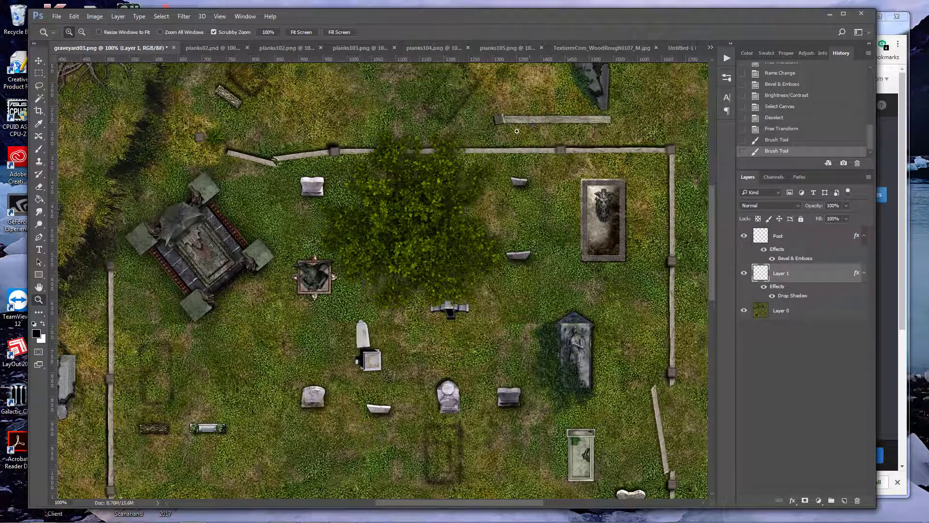
click(38, 60)
drag(497, 120, 497, 123)
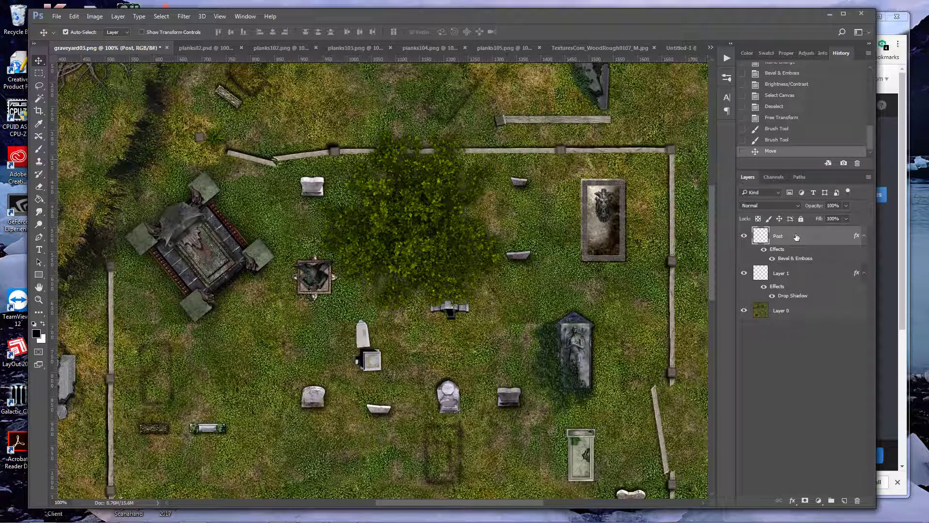
Group the Post layer and Layer 1, naming the group Fence Link
shift+click(791, 275)
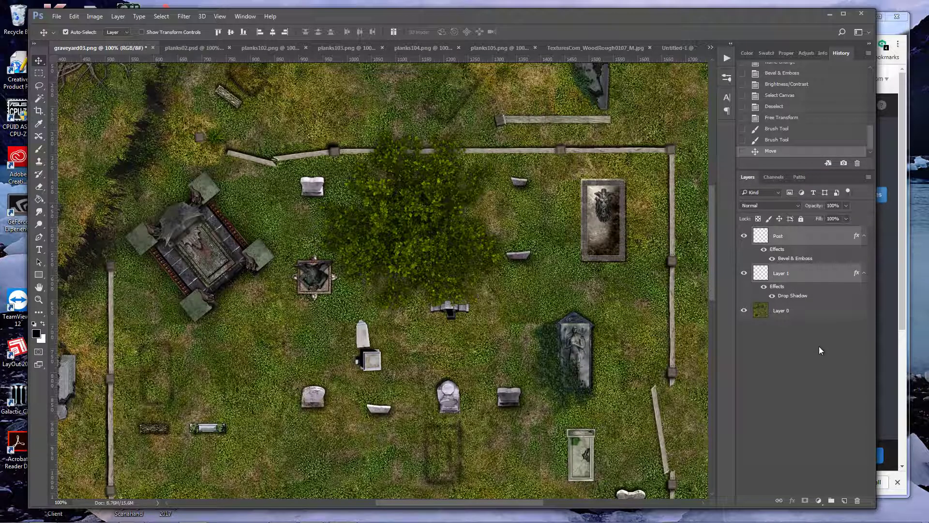
click(832, 501)
double_click(780, 232)
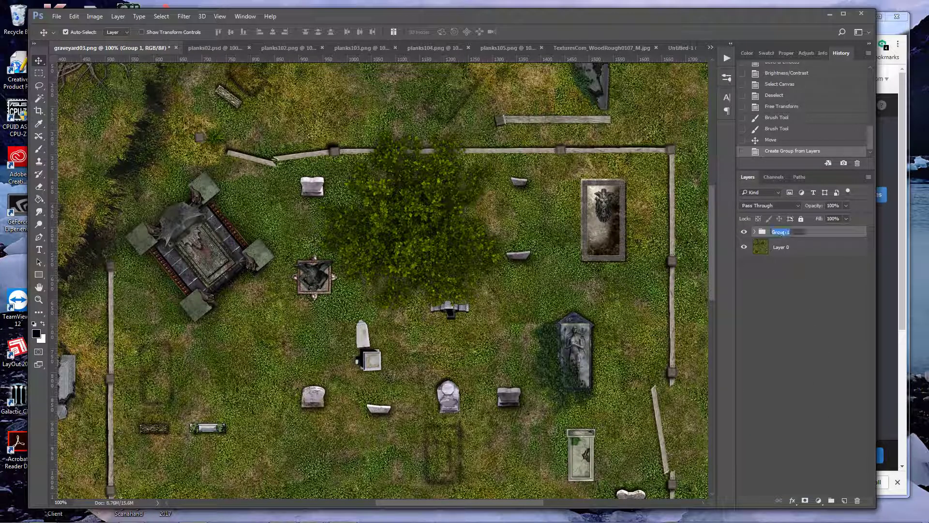
text(Fence Link)
key(Return)
Duplicate the group as Fence Link copy within graveyard03.png and select both layers inside the copy
key(ctrl+alt+j)
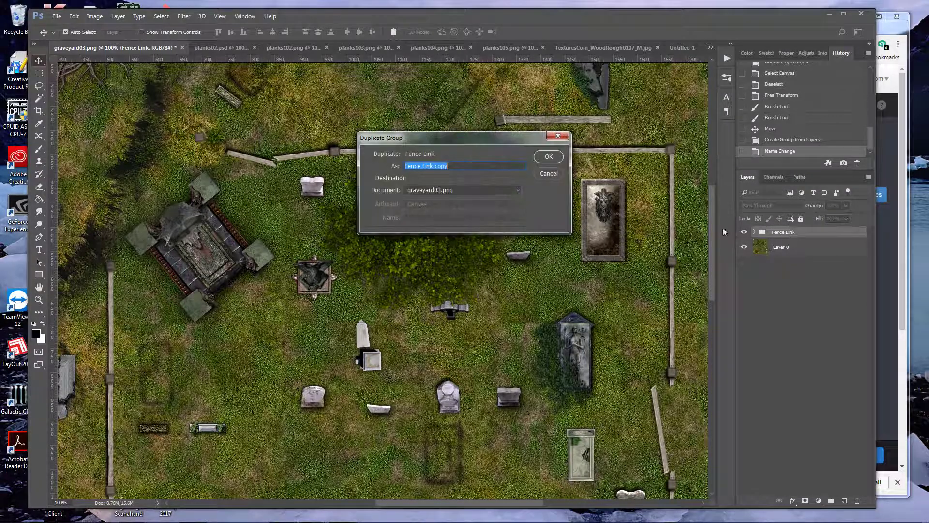
click(548, 156)
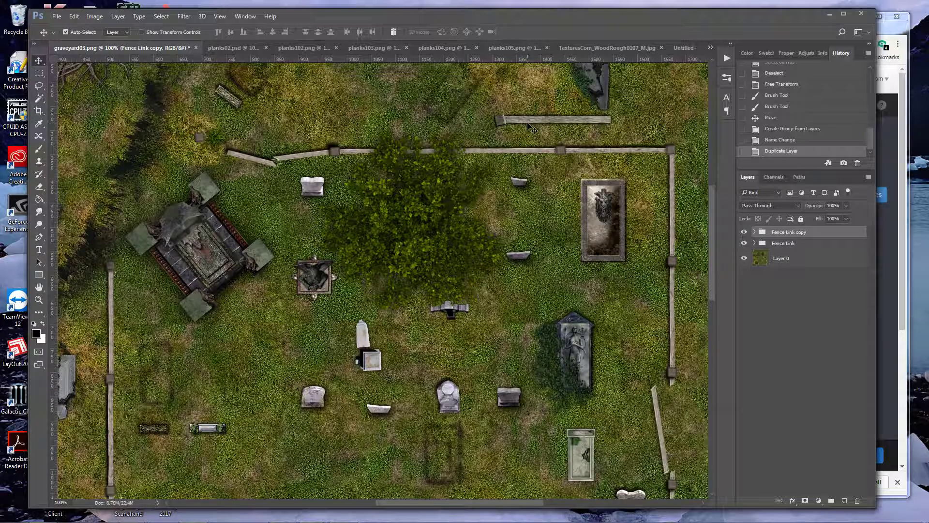
drag(534, 122, 632, 124)
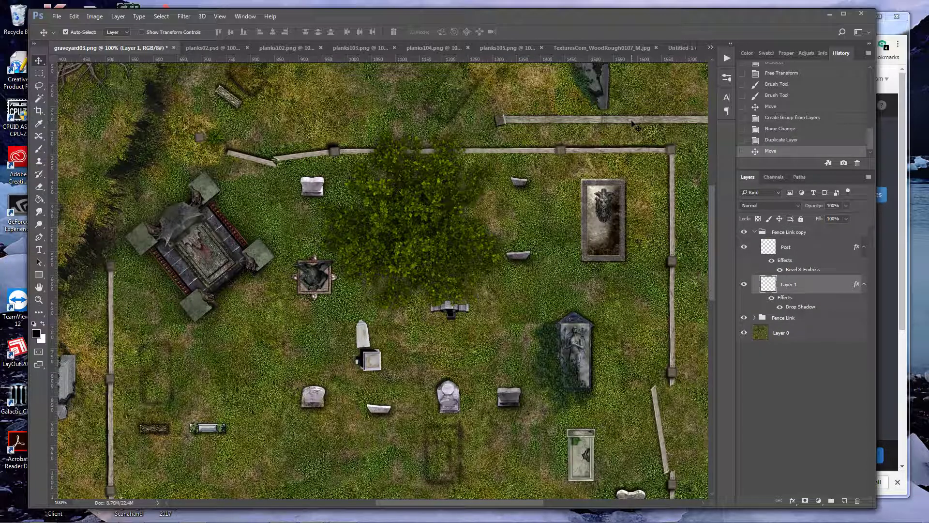
key(ctrl+z)
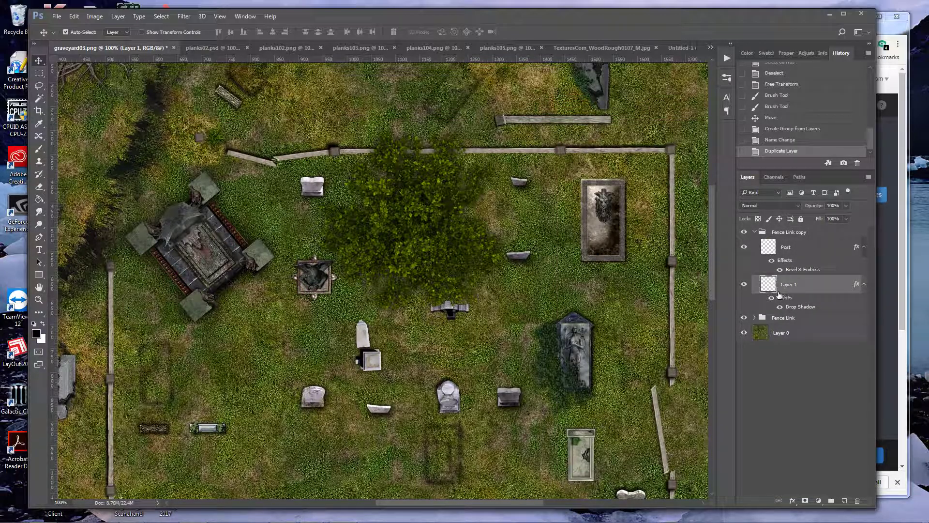
ctrl+click(790, 249)
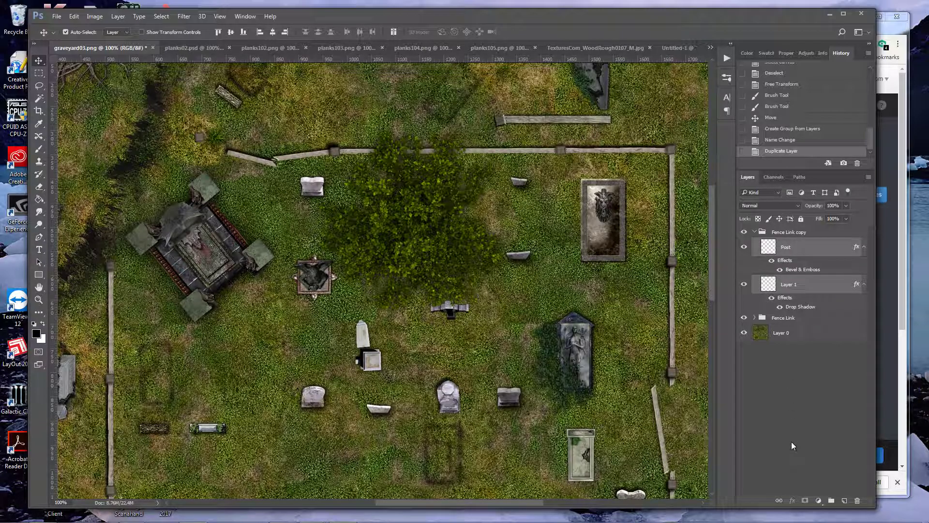
Link the Post layer with Layer 1 inside both the Fence Link copy and Fence Link groups
click(778, 500)
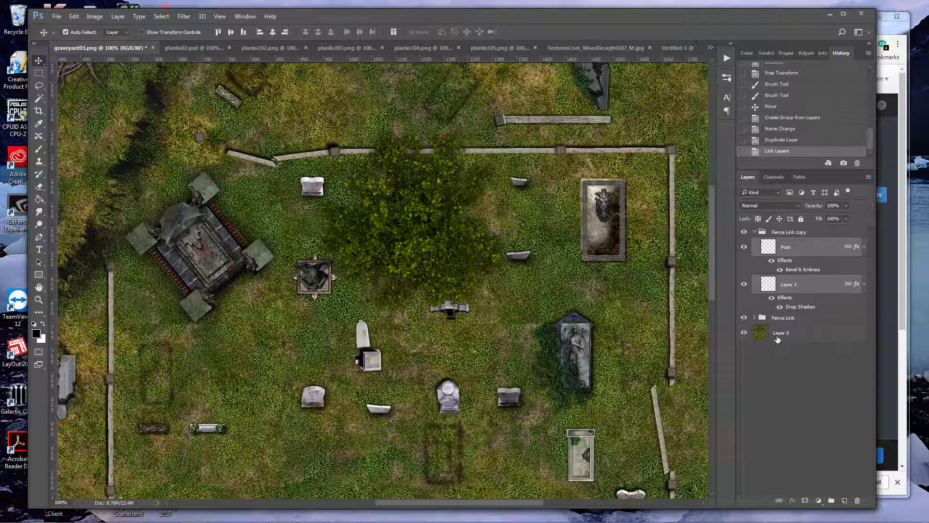
click(754, 318)
click(806, 334)
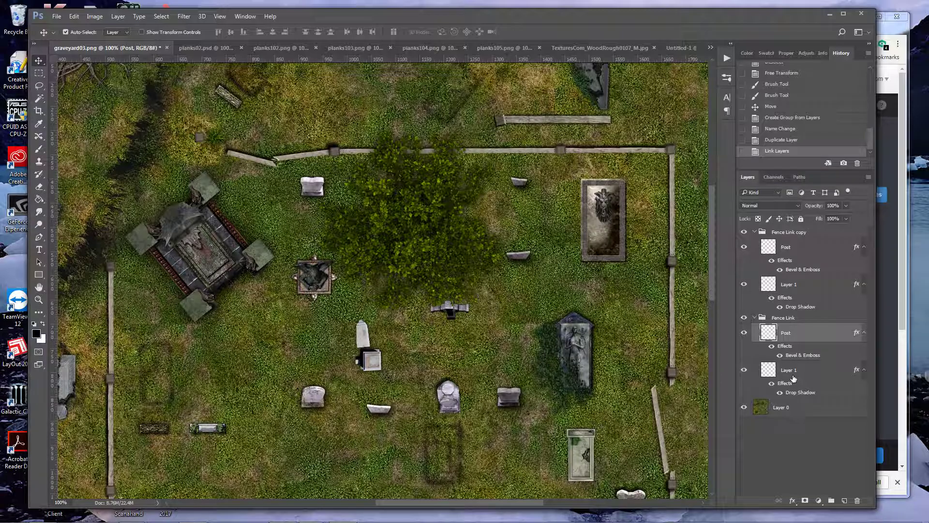
ctrl+click(793, 382)
click(780, 500)
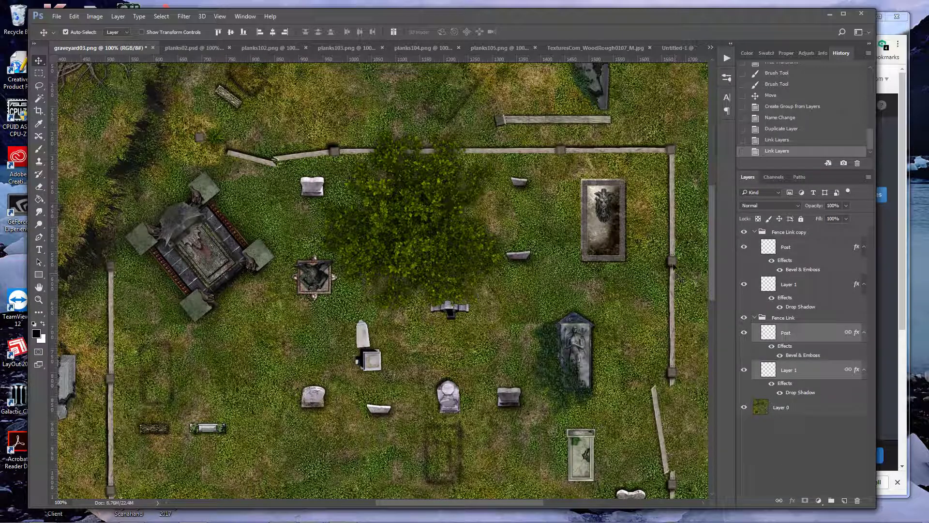
Move the copied link so its plank extends the fence to the west of the original link's post
drag(544, 122, 658, 122)
drag(541, 502, 560, 502)
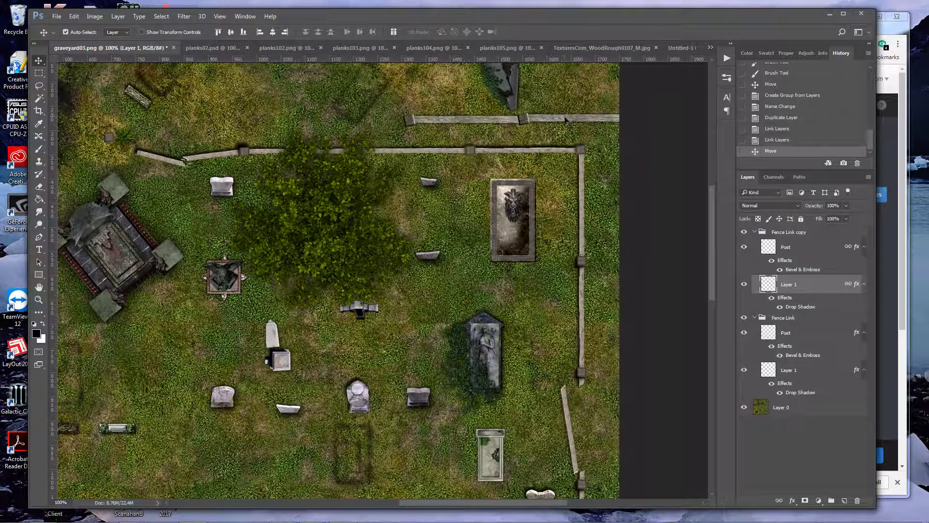
key(shift+Left)
key(shift+Left)
key(shift+Left)
key(shift+Left)
key(shift+Left)
key(shift+Left)
key(shift+Left)
key(shift+Left)
key(shift+Left)
key(shift+Left)
key(shift+Left)
key(shift+Left)
key(shift+Left)
key(shift+Left)
key(shift+Left)
key(shift+Left)
key(shift+Left)
key(shift+Left)
key(shift+Left)
key(shift+Left)
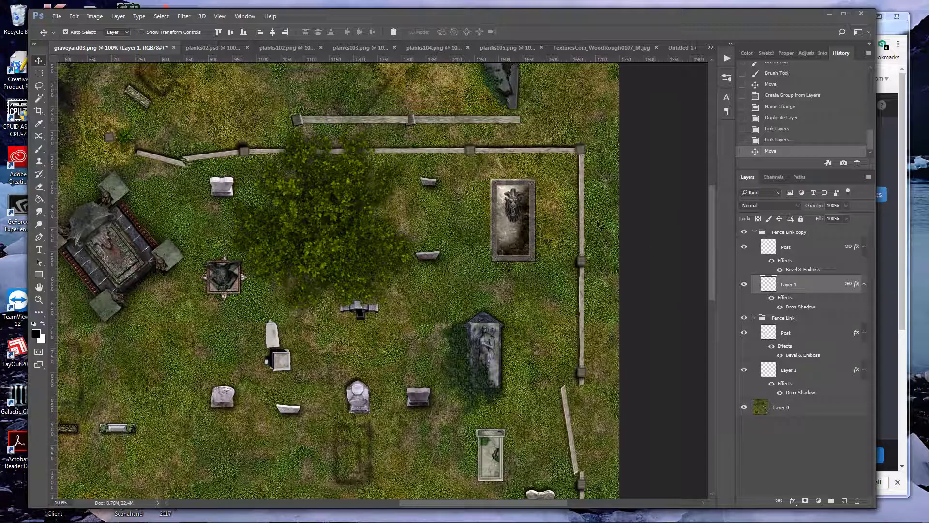
Move the Fence Link copy group below Fence Link in the layer order and nudge its plank to meet the original post
click(755, 235)
drag(770, 232, 770, 328)
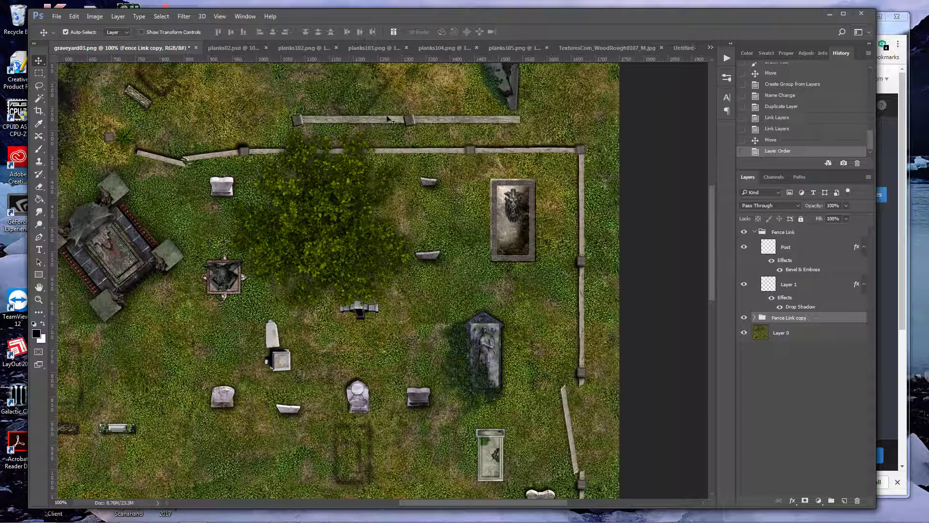
drag(386, 122, 404, 124)
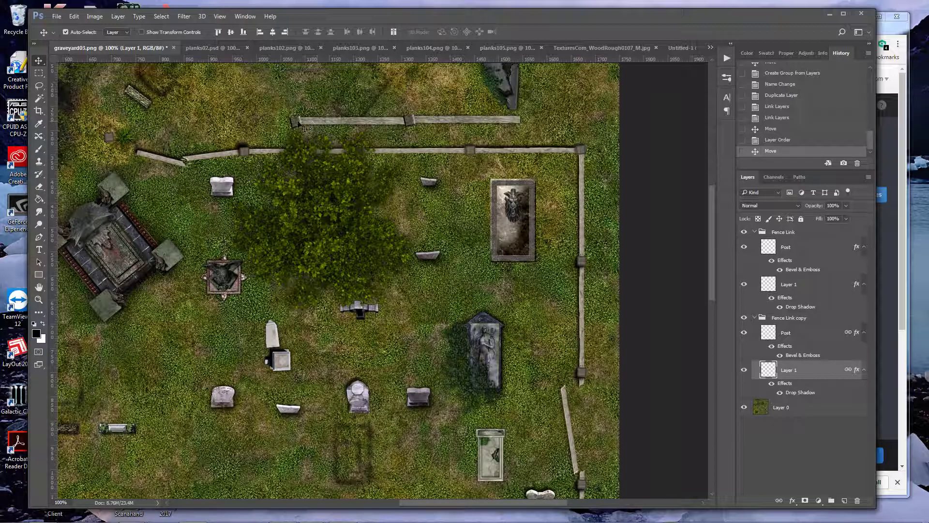
Unlink the Fence Link group's Post layer from its plank and adjust the post on its own with Free Transform
click(780, 255)
key(ctrl+t)
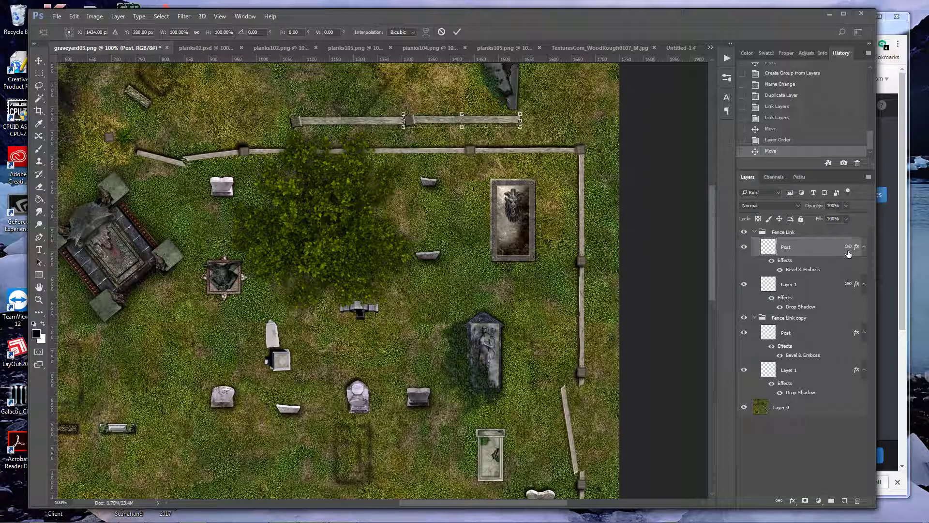
key(Return)
click(779, 500)
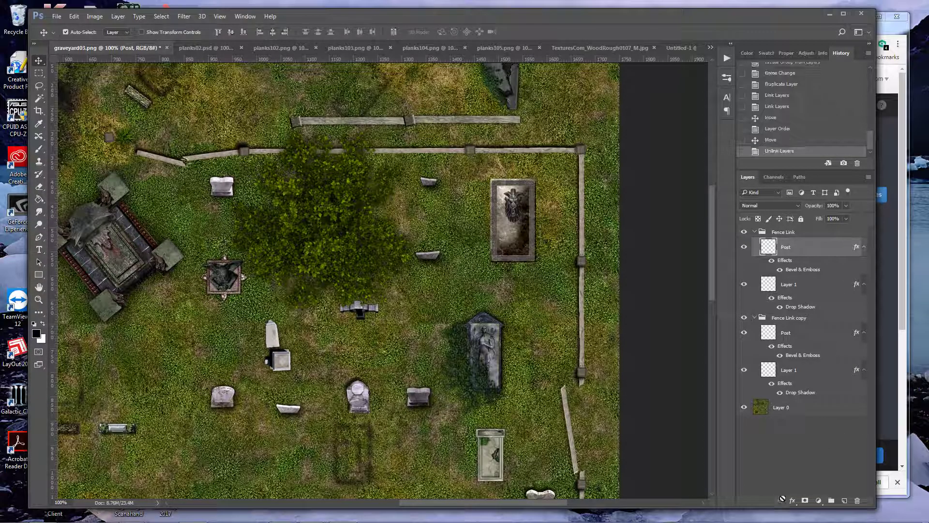
key(ctrl+t)
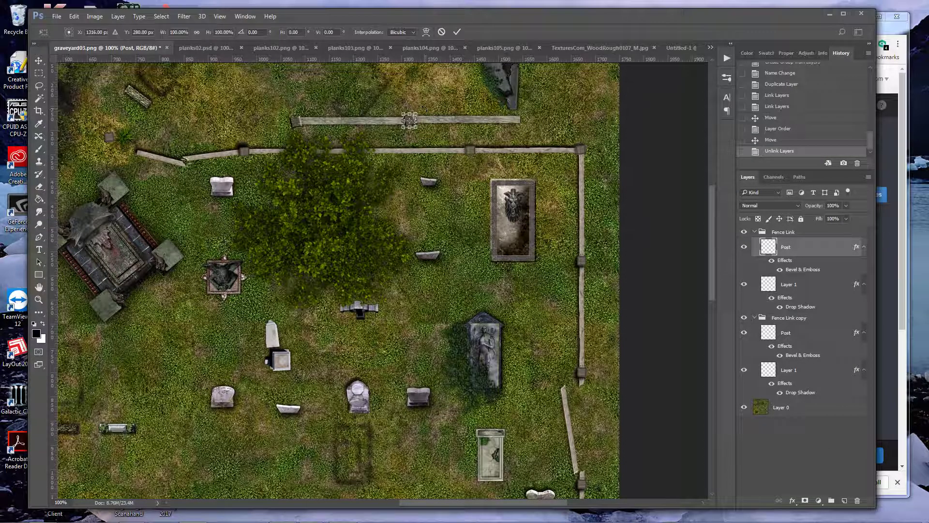
key(Return)
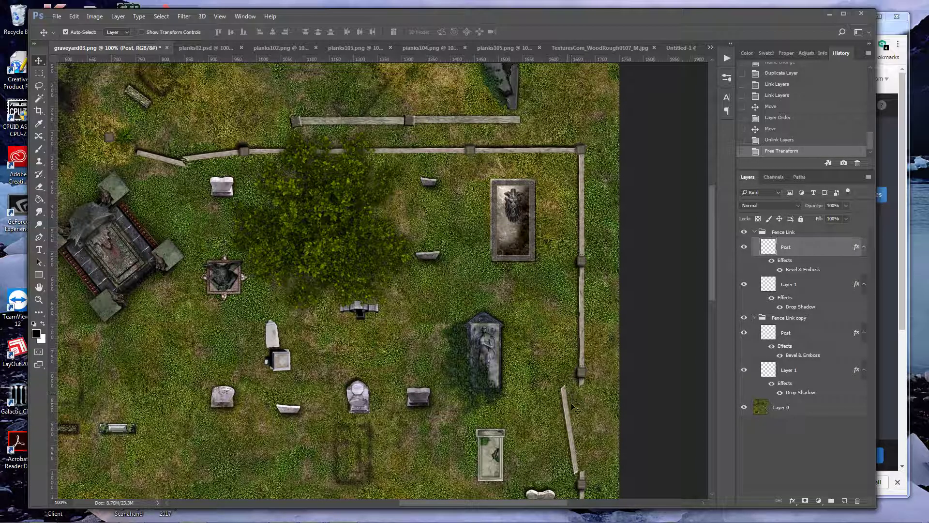
key(alt+z)
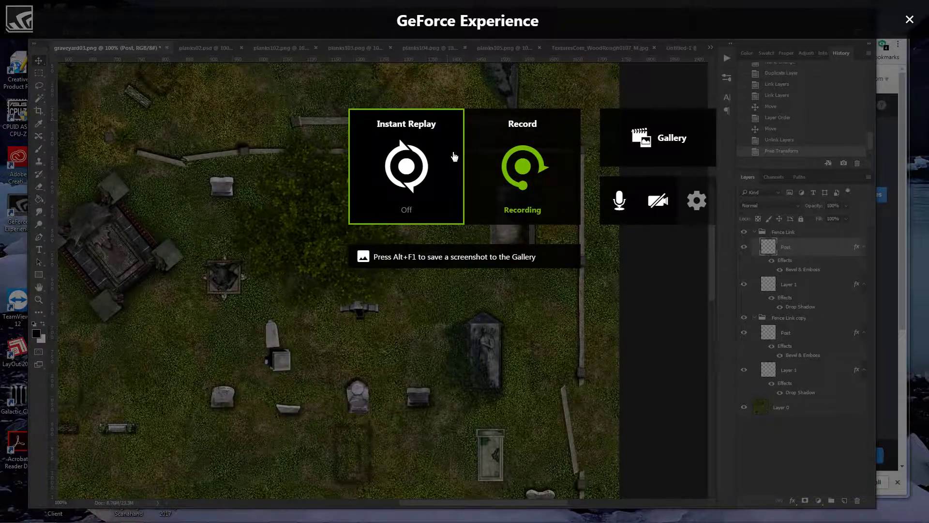
key(alt+z)
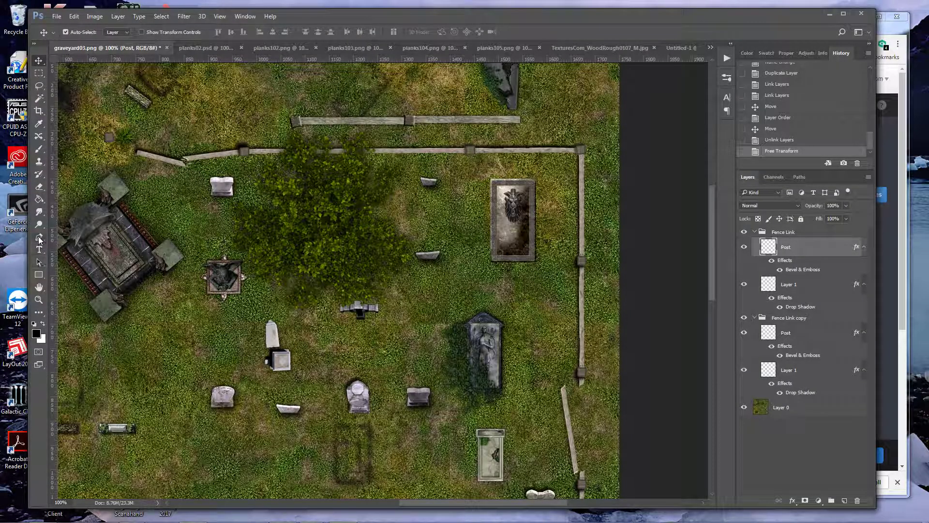
Lasso the post end of the Fence Link plank with a jagged edge, cut it from Layer 1 and paste it as a separate layer
click(39, 301)
drag(460, 122, 504, 124)
key(v)
click(508, 122)
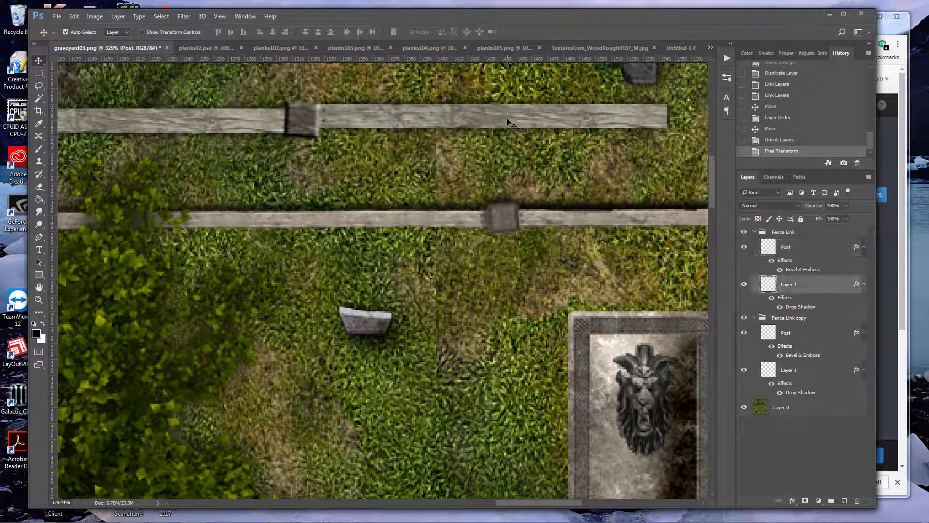
click(39, 86)
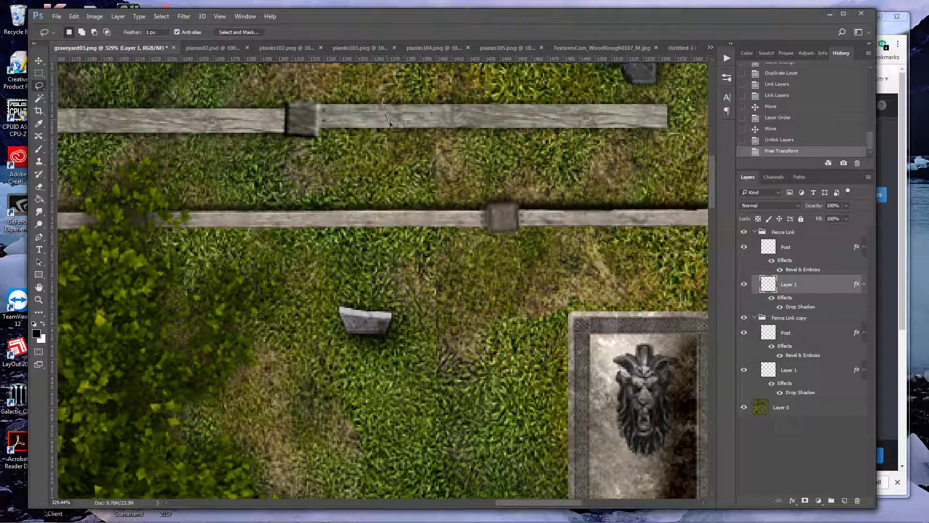
drag(396, 137, 399, 138)
click(447, 204)
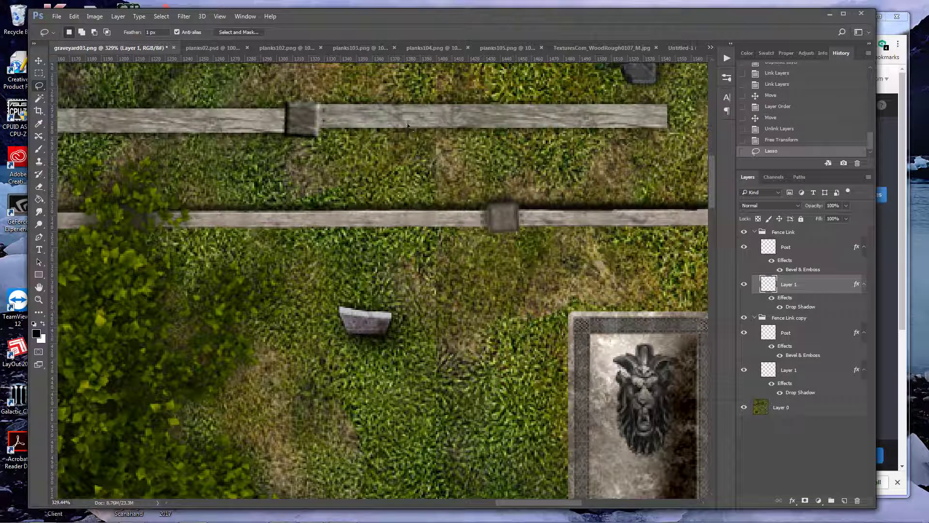
mouse_move(399, 127)
mouse_down()
mouse_move(282, 149)
mouse_move(264, 104)
mouse_up()
key(ctrl+x)
key(ctrl+v)
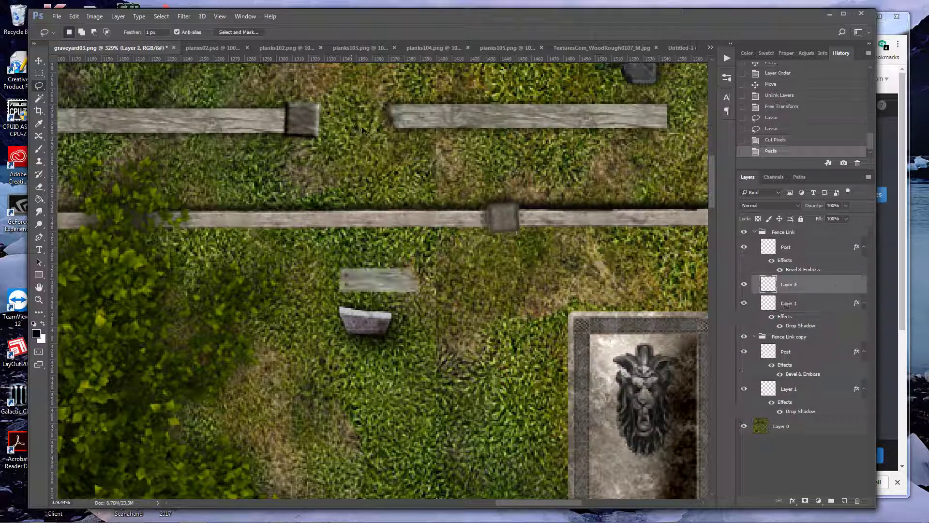
Move the pasted plank piece back into the gap so it butts against the middle post
key(v)
drag(400, 277, 382, 155)
click(801, 323)
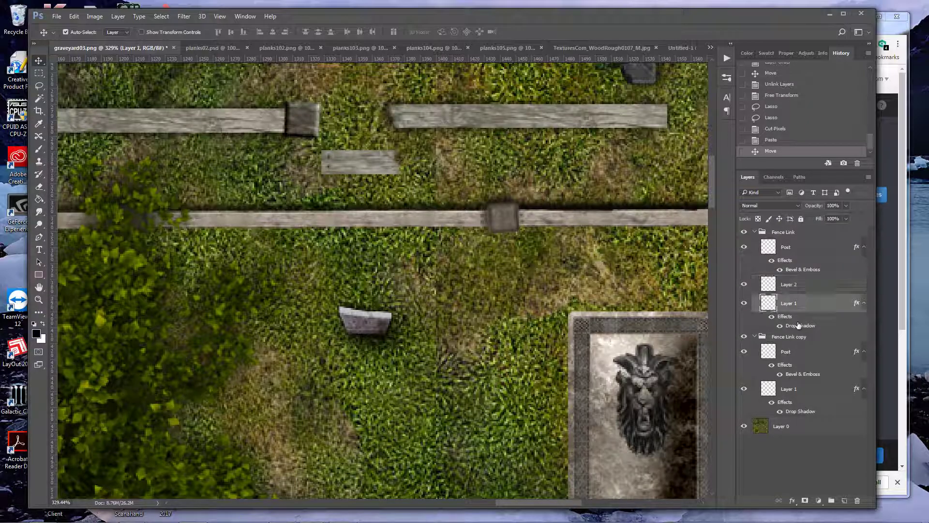
right_click(798, 321)
key(Escape)
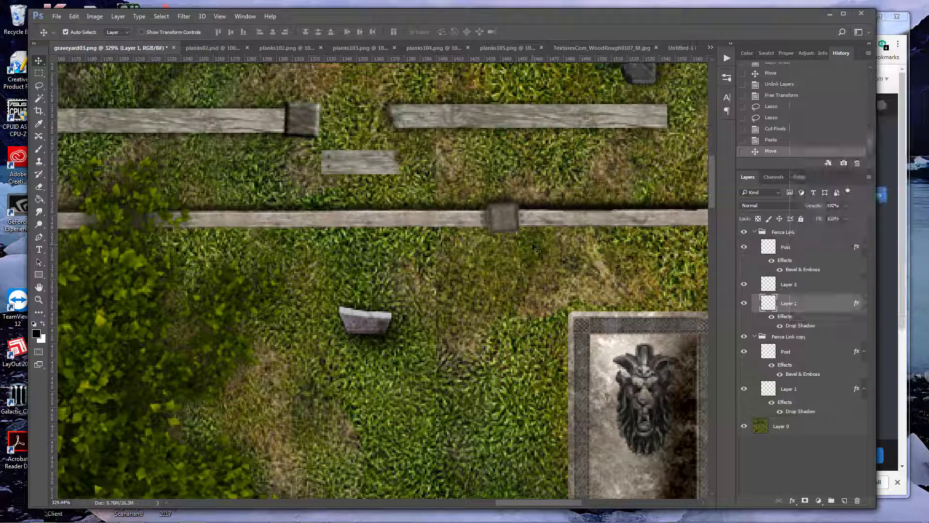
key(ctrl+0)
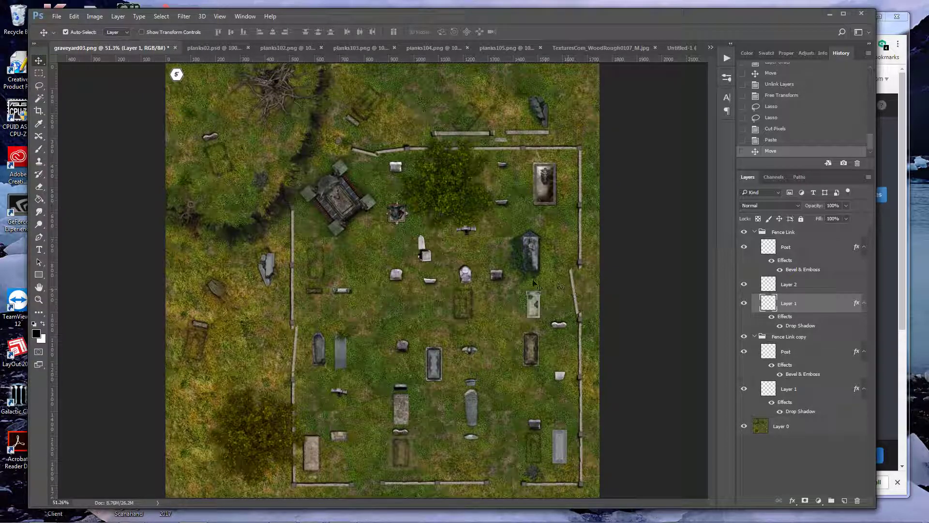
key(z)
mouse_move(501, 136)
mouse_down()
mouse_move(529, 166)
mouse_move(499, 132)
mouse_up()
key(v)
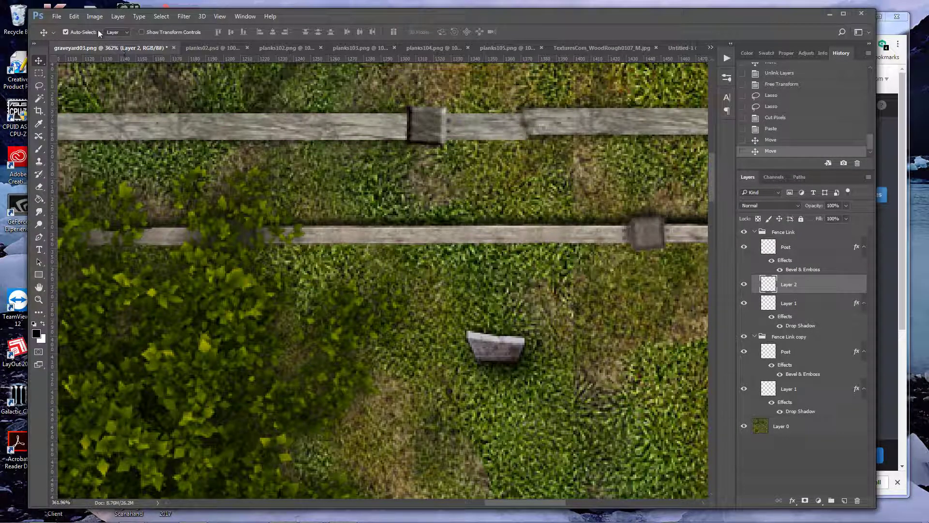
Taper the short plank piece toward its broken end with a Perspective transform
click(74, 16)
mouse_move(126, 224)
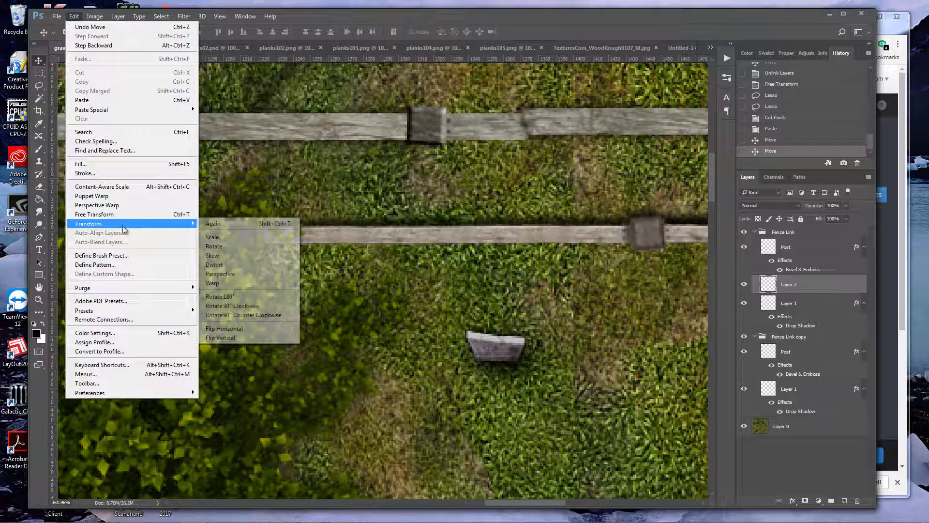
click(233, 274)
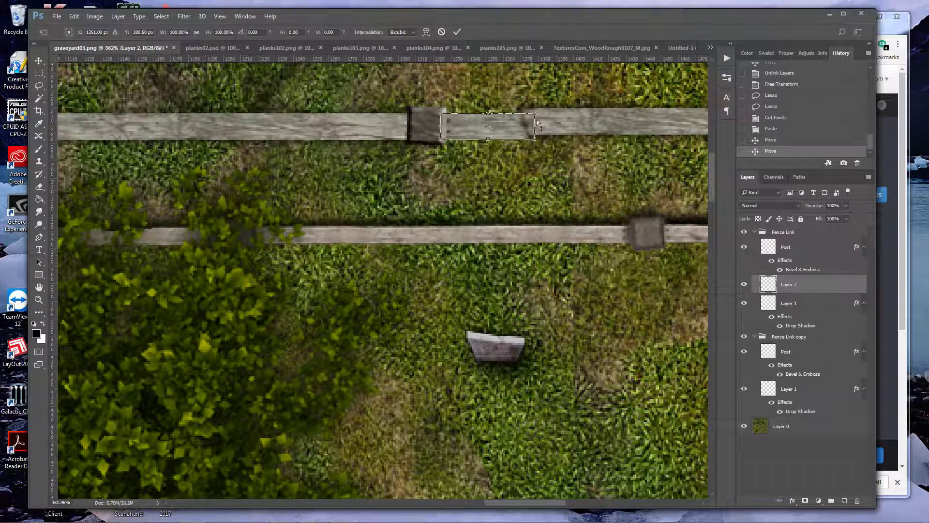
drag(535, 117, 535, 131)
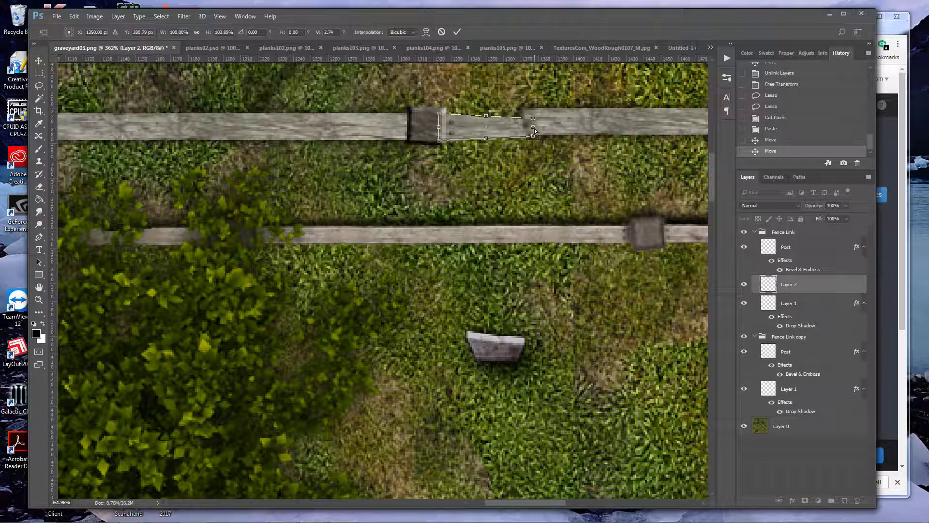
key(Return)
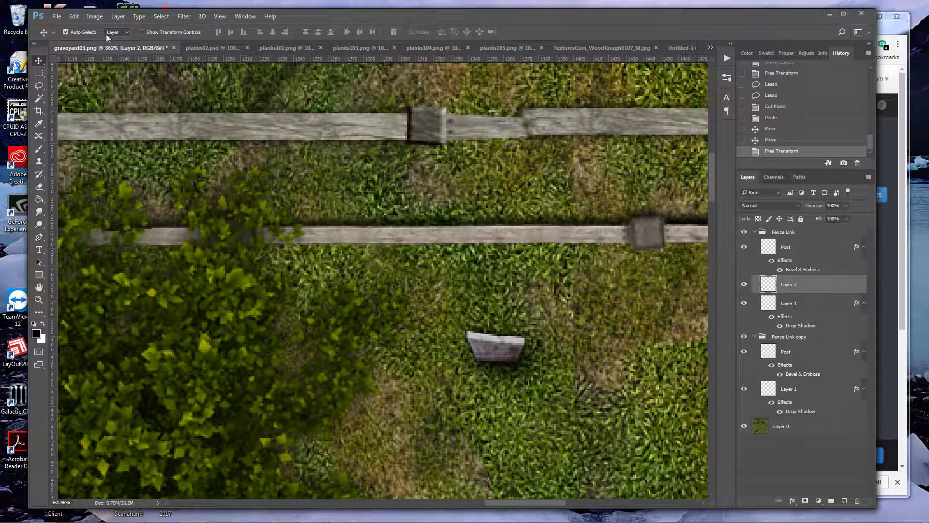
Shorten the tapered plank piece from its broken end with Free Transform
key(ctrl+t)
drag(536, 128, 516, 129)
key(Return)
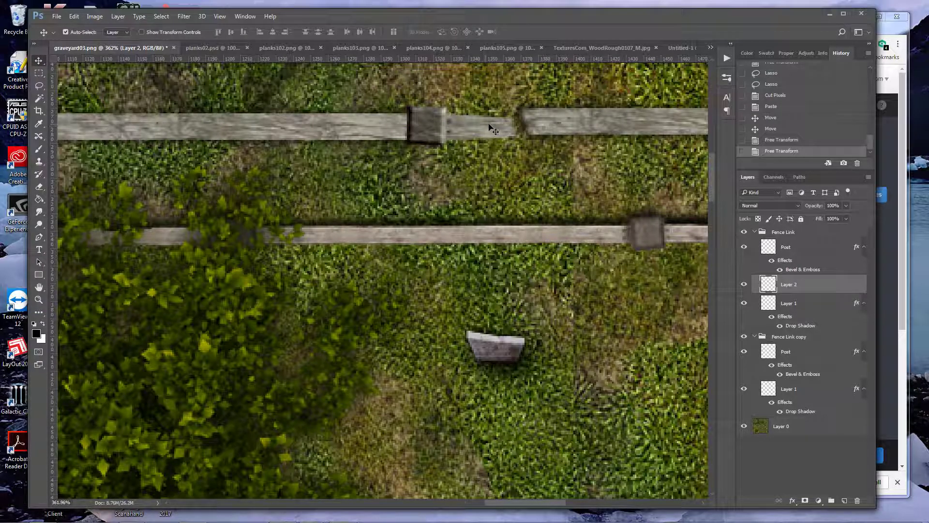
Shift the long broken plank on Layer 1 slightly down and rotate it slightly counterclockwise
click(551, 128)
drag(548, 127, 550, 136)
drag(535, 500, 569, 501)
key(ctrl+t)
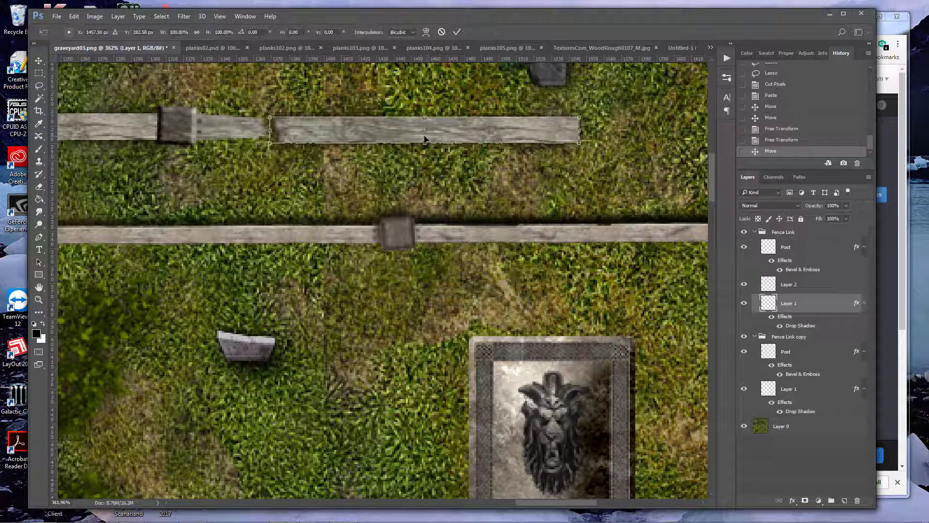
drag(597, 104, 614, 90)
key(Return)
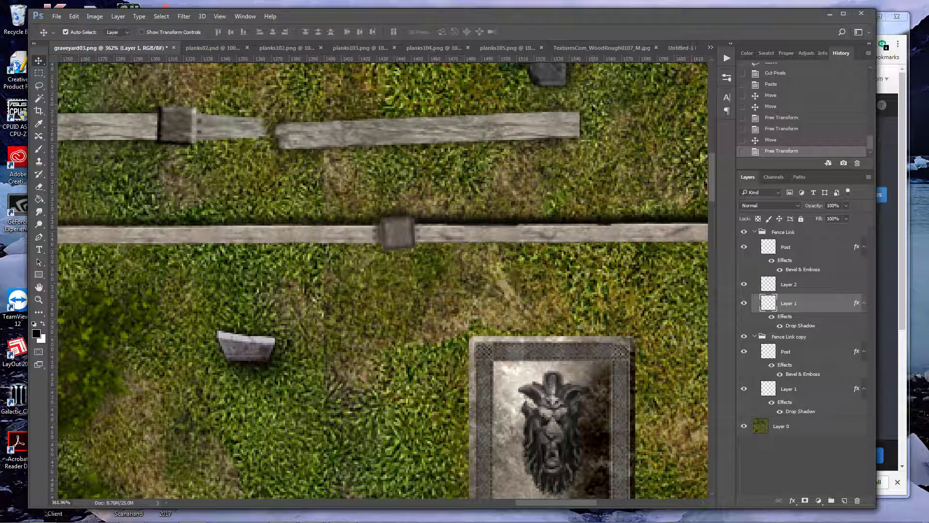
Collapse the Fence Link group and duplicate the Fence Link copy group within graveyard03.png
key(ctrl+0)
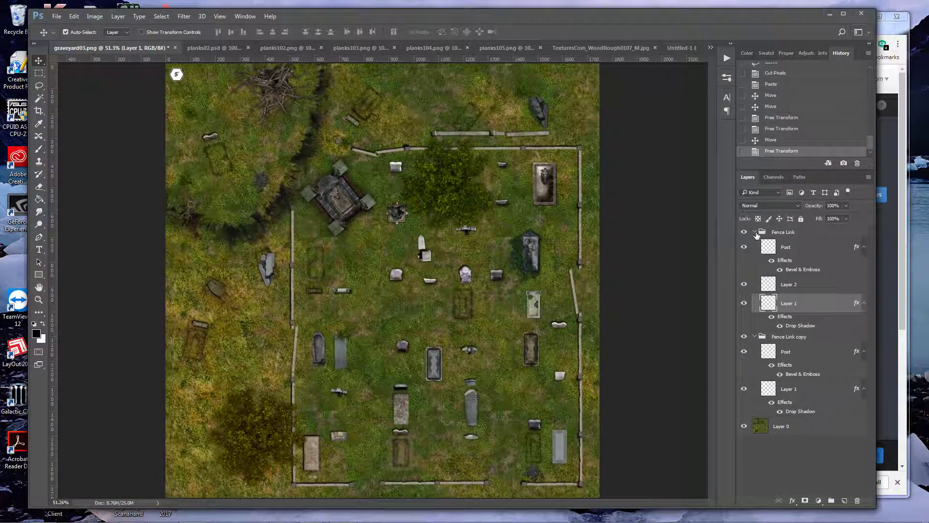
click(756, 233)
click(778, 245)
key(ctrl+j)
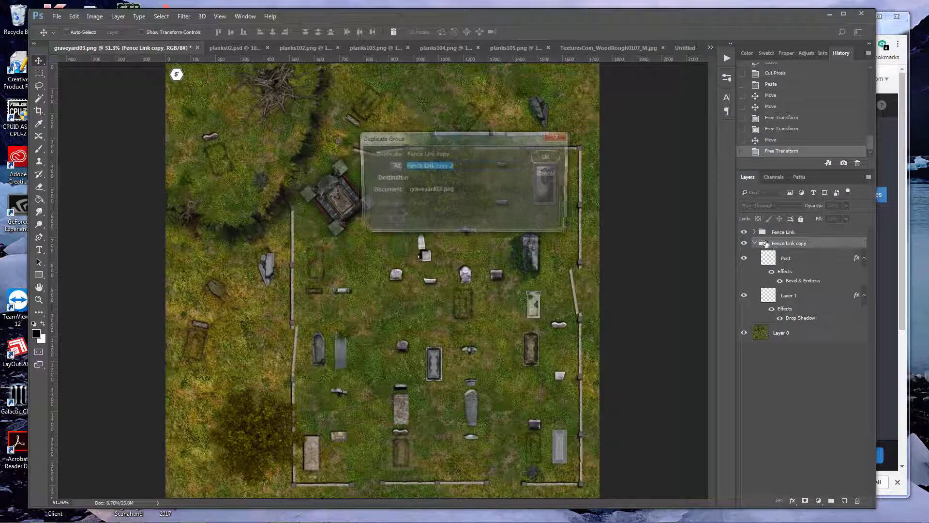
key(Return)
Move the new link to the fence's east end and rotate it to run vertically with its post at the corner
drag(444, 136, 570, 190)
key(ctrl+t)
drag(575, 137, 551, 155)
key(Return)
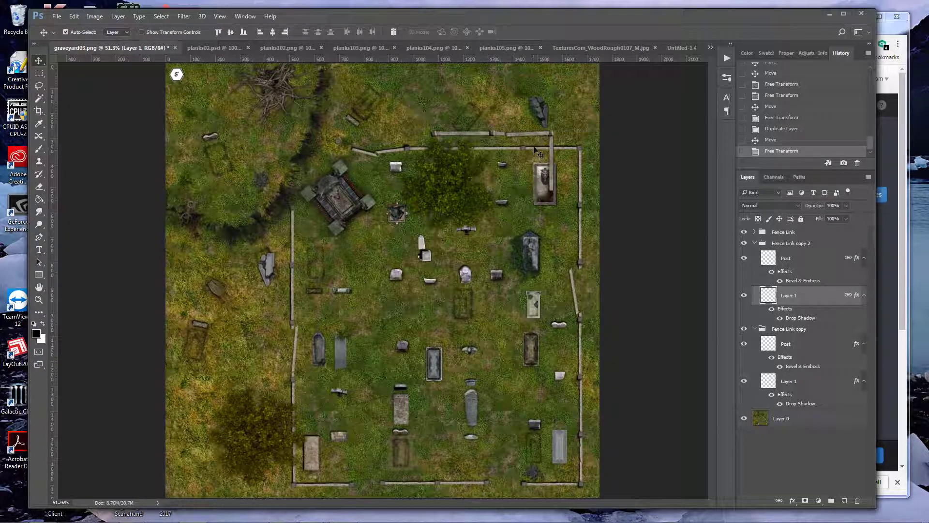
Move the Fence Link copy 2 group above Fence Link in the layer order and nudge the vertical link onto the corner
key(z)
drag(534, 148, 582, 165)
drag(776, 246, 777, 228)
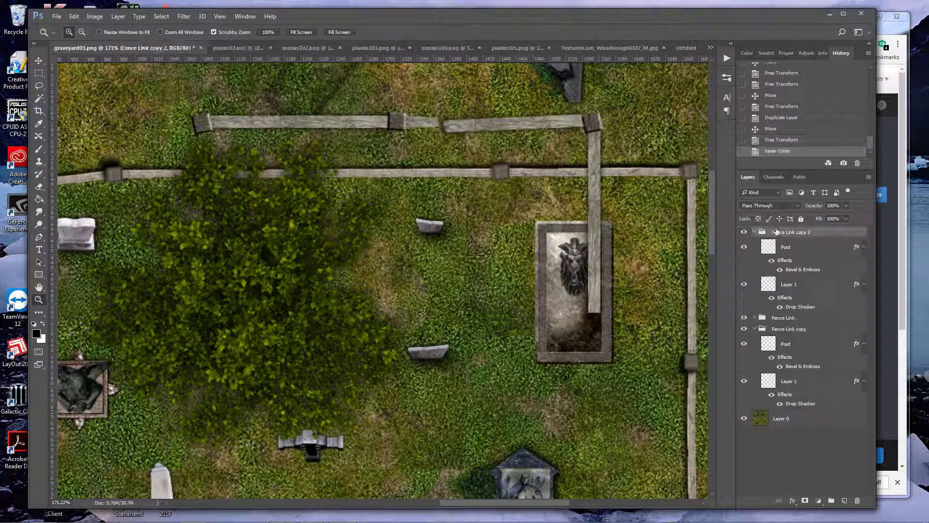
key(v)
drag(592, 156, 594, 154)
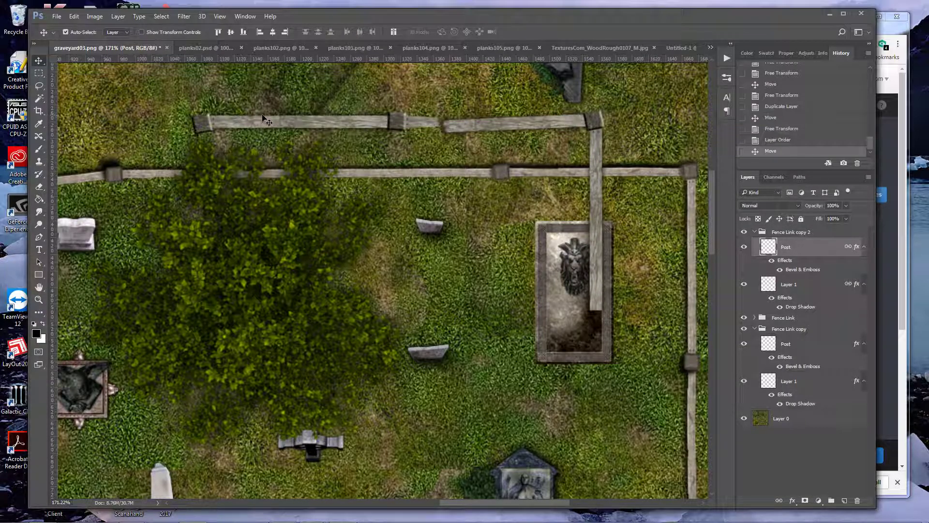